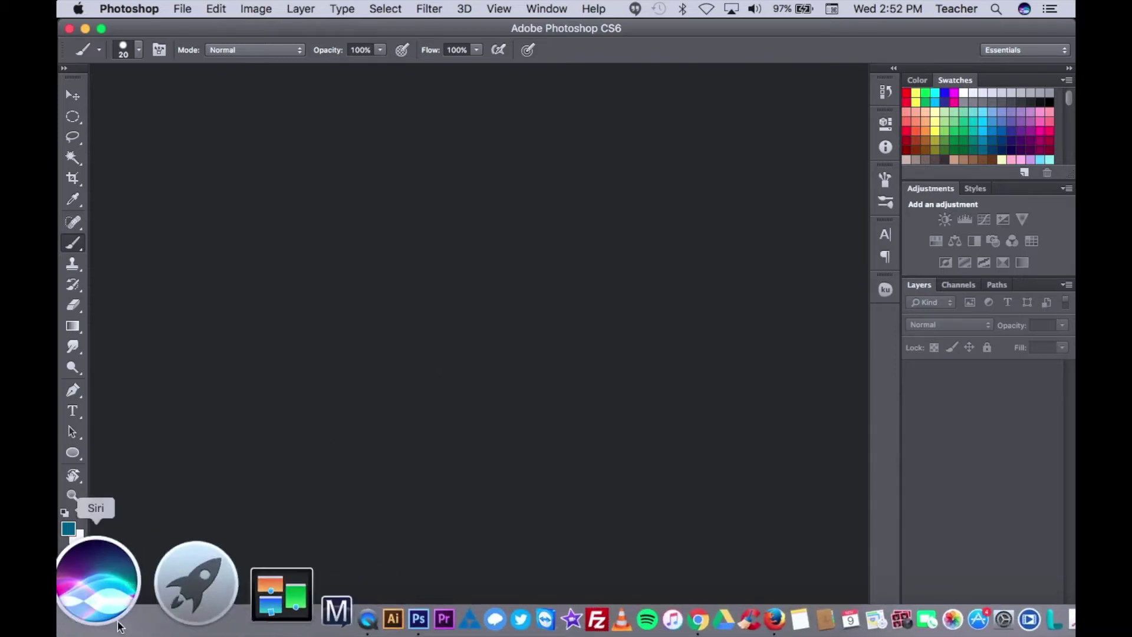
Step: Drag 1500x1500Wonka_0.jpg from the Stencil Ideas Finder folder onto Photoshop to open it
left_click(99, 596)
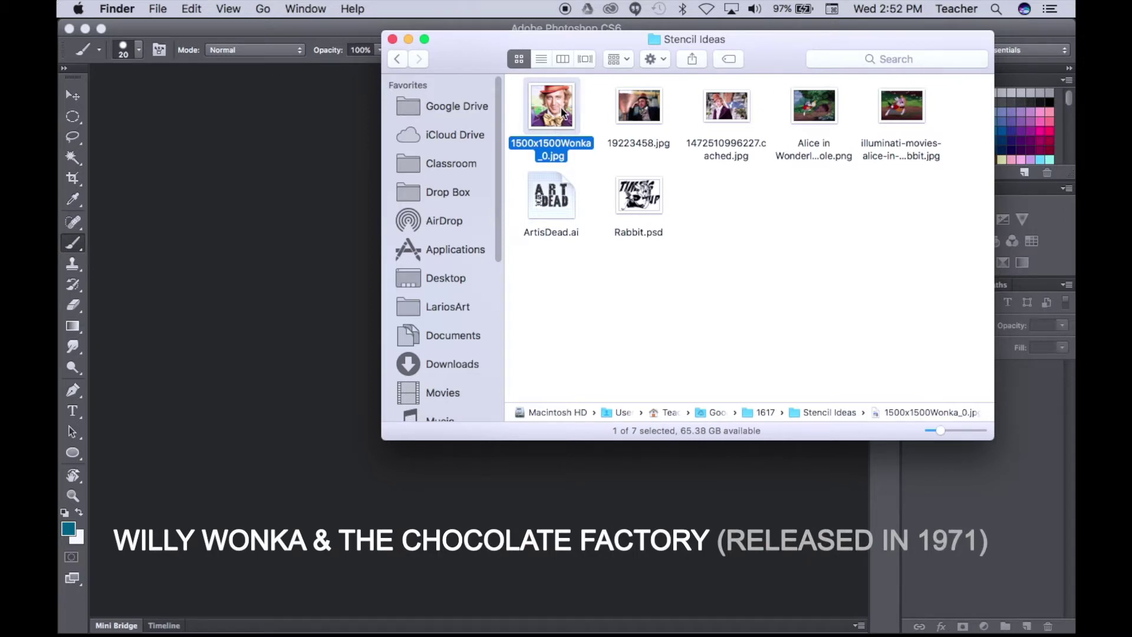
left_click_drag(561, 112, 268, 619)
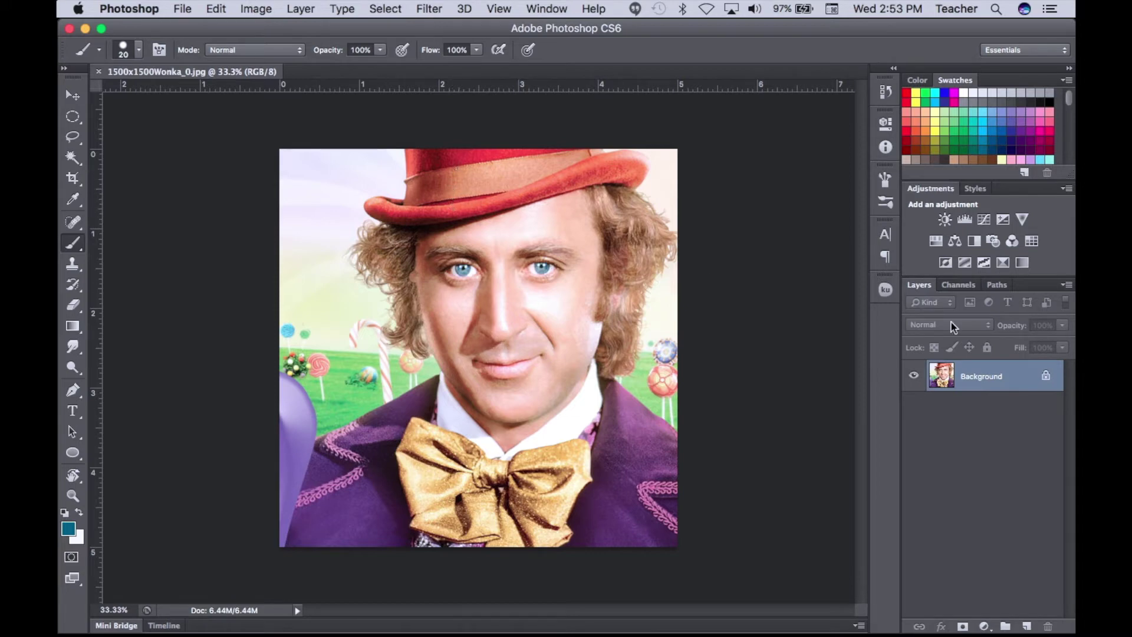
Step: Unlock the Background as Layer 0, then erase a strip of sky in the upper-left corner
double_click(1008, 385)
left_click(724, 274)
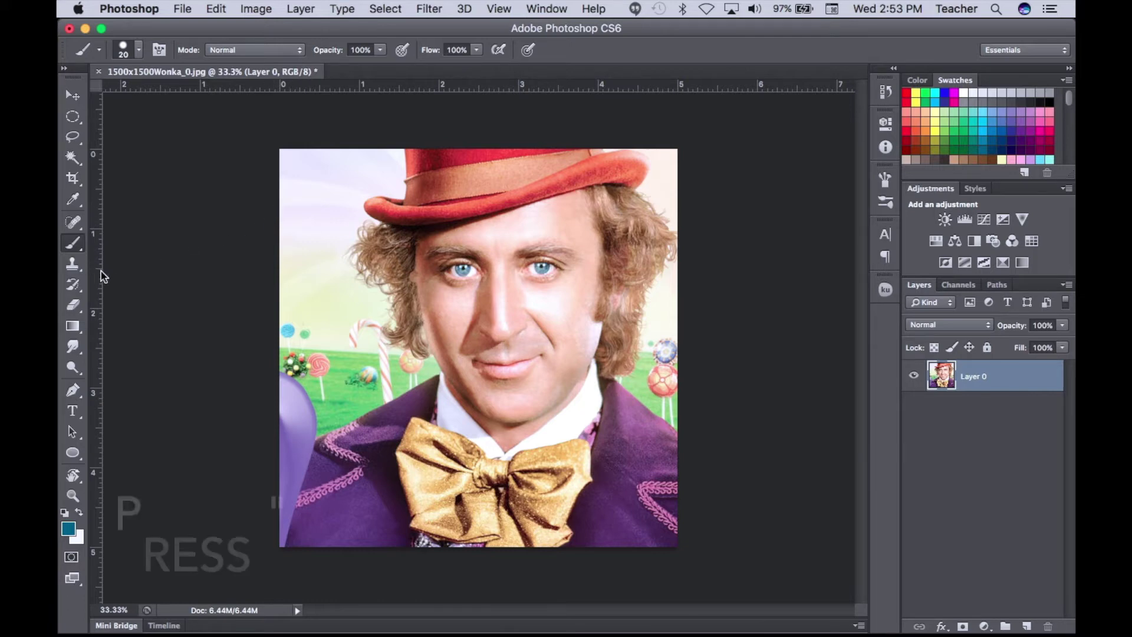
key("e")
mouse_move(298, 259)
left_mouse_down()
mouse_move(290, 200)
mouse_move(303, 232)
mouse_move(318, 200)
mouse_move(280, 200)
mouse_move(319, 212)
mouse_move(305, 175)
mouse_move(301, 206)
left_mouse_up()
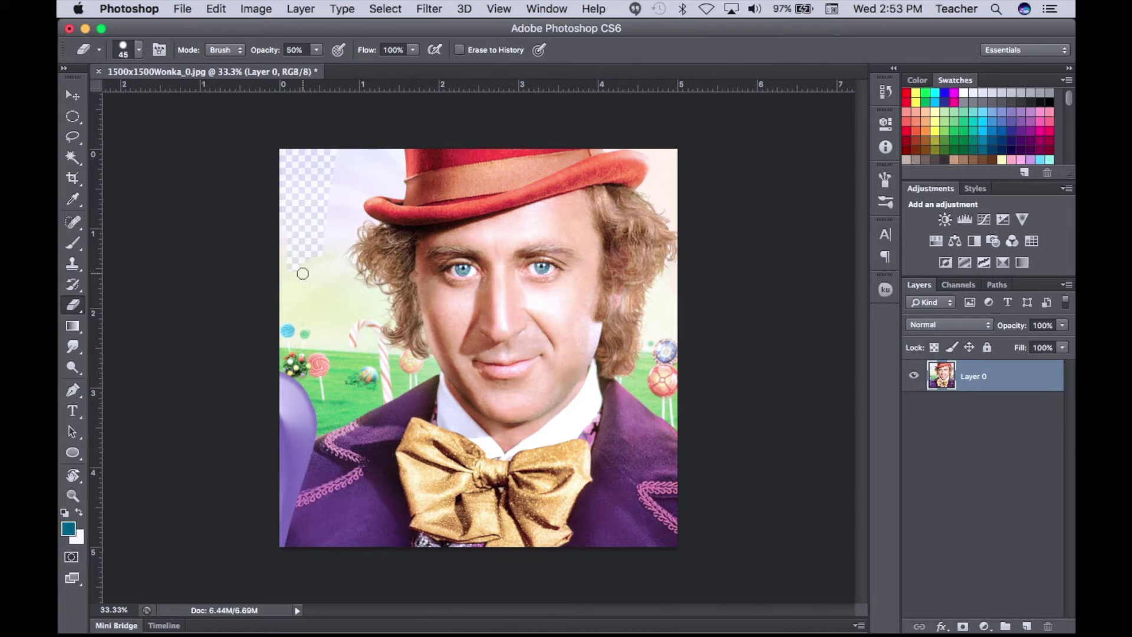
key("w")
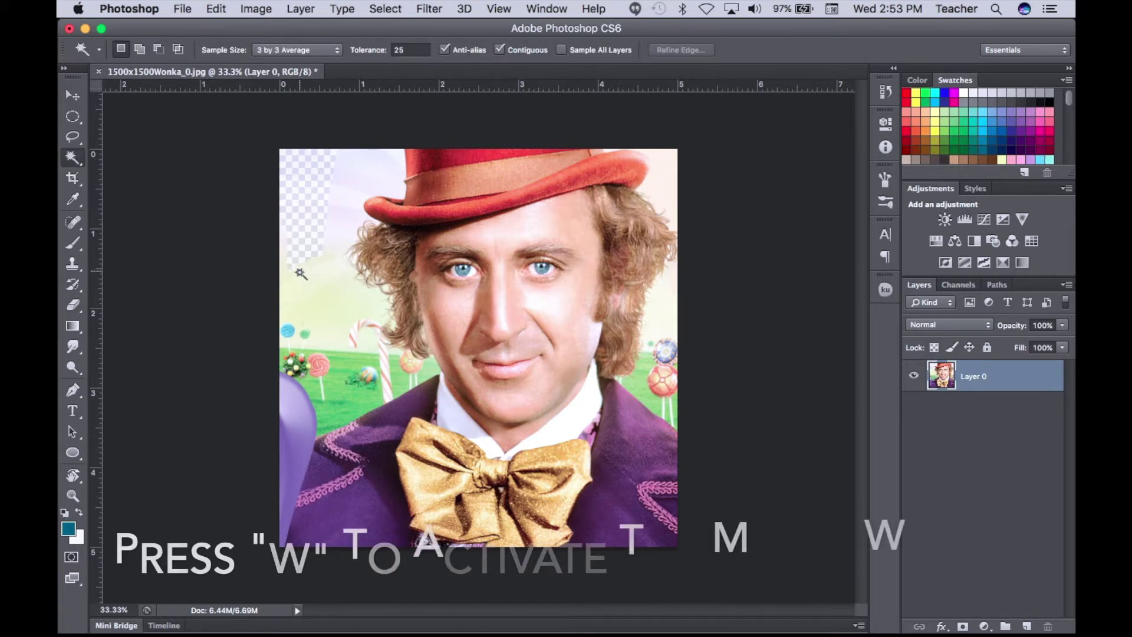
Step: Magic-wand select the upper-left sky and green background, delete them to transparency, and deselect
left_click(357, 172)
left_click(331, 263, "shift")
left_click(333, 297, "shift")
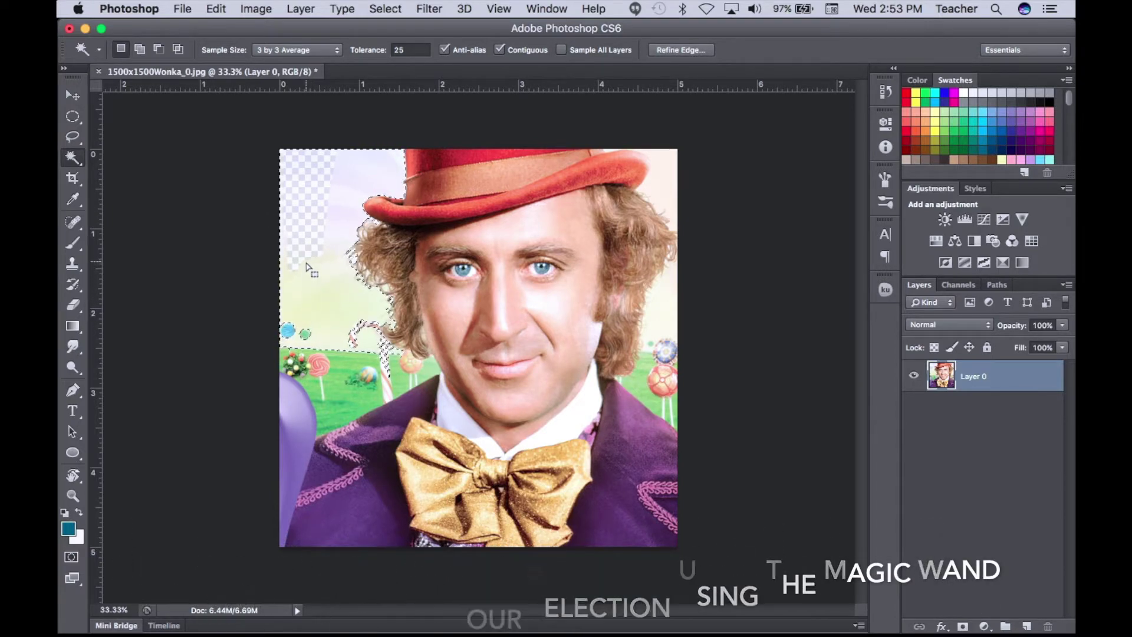
key("Delete")
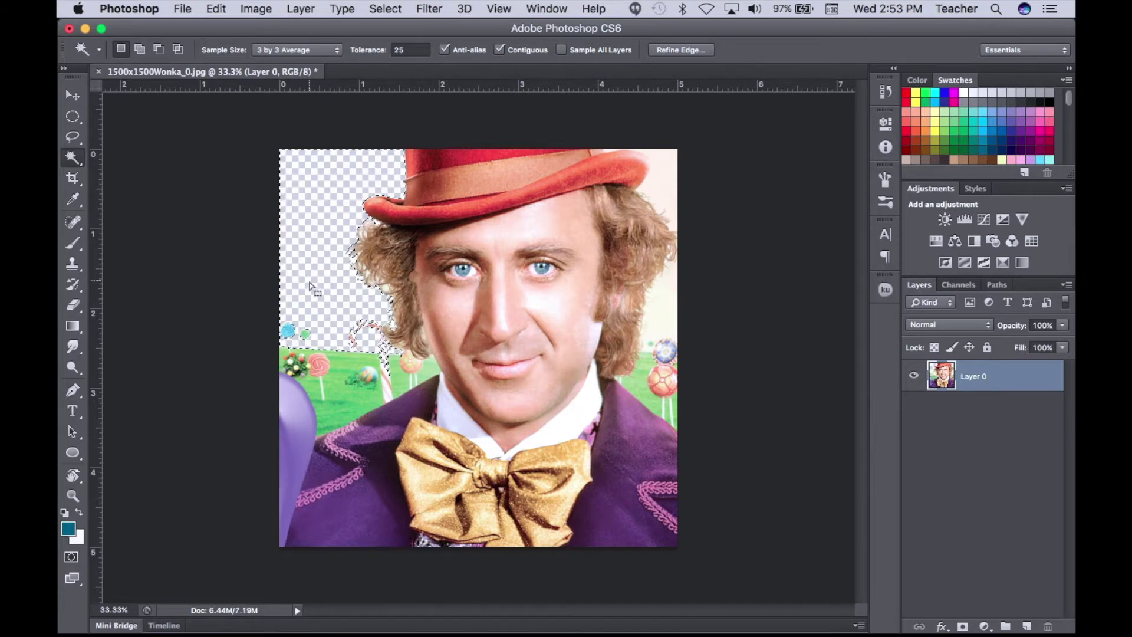
key("ctrl+d")
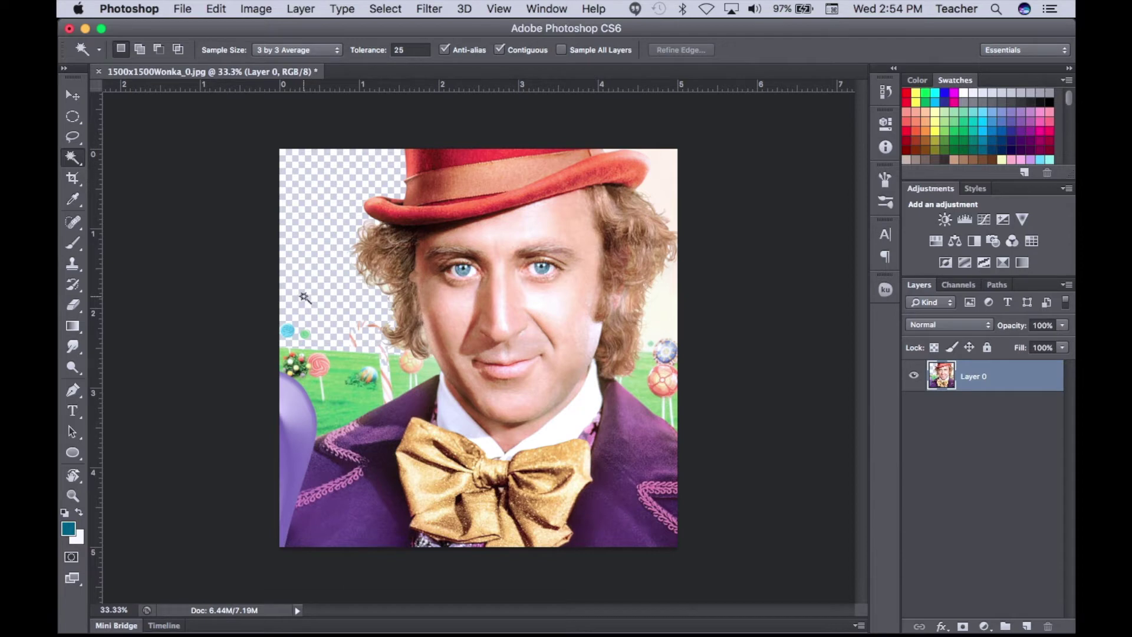
left_click(76, 139)
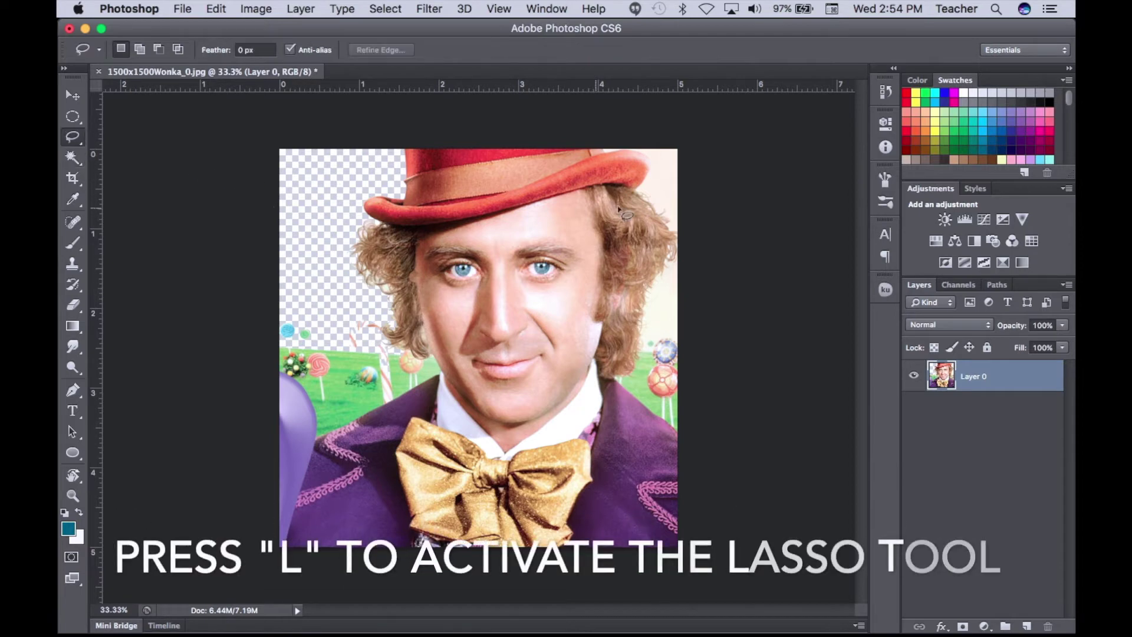
Step: Lasso and delete the sky right of the hat and hair, trimming along the hair edge to the shoulder
mouse_move(643, 152)
left_mouse_down()
mouse_move(651, 166)
mouse_move(636, 187)
mouse_move(664, 209)
mouse_move(674, 241)
mouse_move(643, 304)
mouse_move(637, 363)
mouse_move(618, 385)
mouse_move(672, 422)
mouse_move(677, 394)
left_mouse_up()
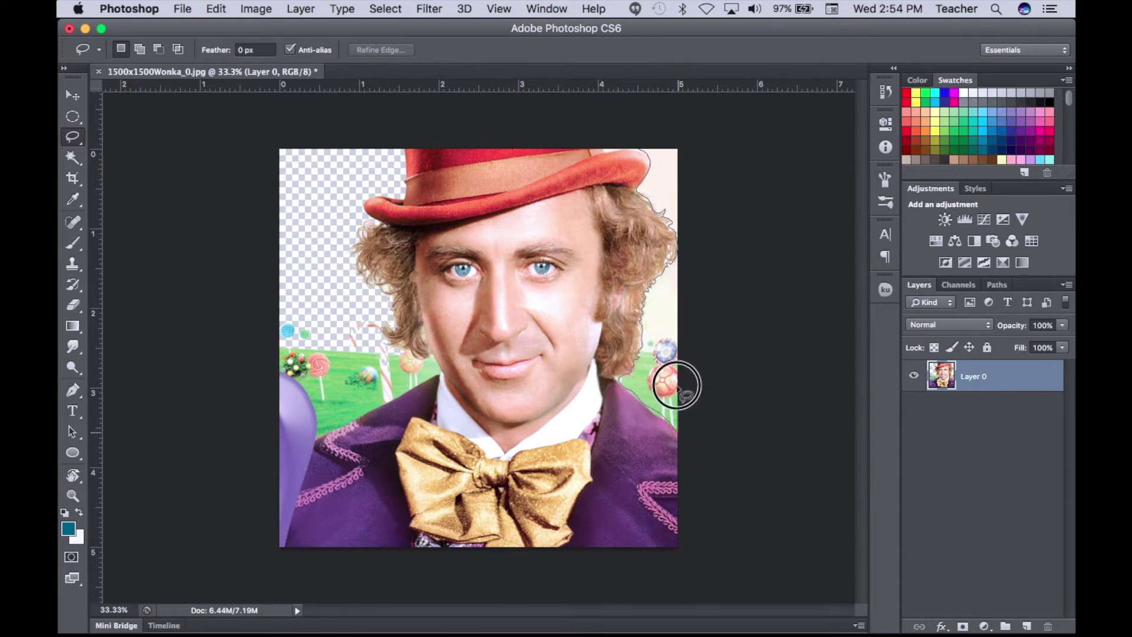
mouse_move(688, 254)
left_mouse_down()
mouse_move(690, 161)
mouse_move(643, 150)
left_mouse_up()
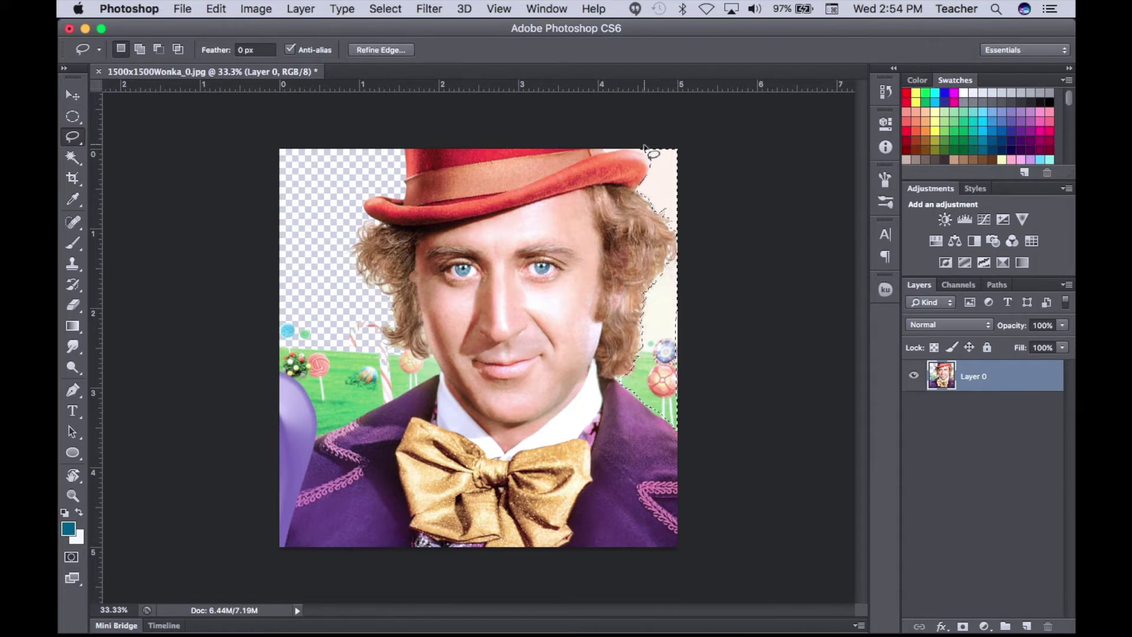
key("Delete")
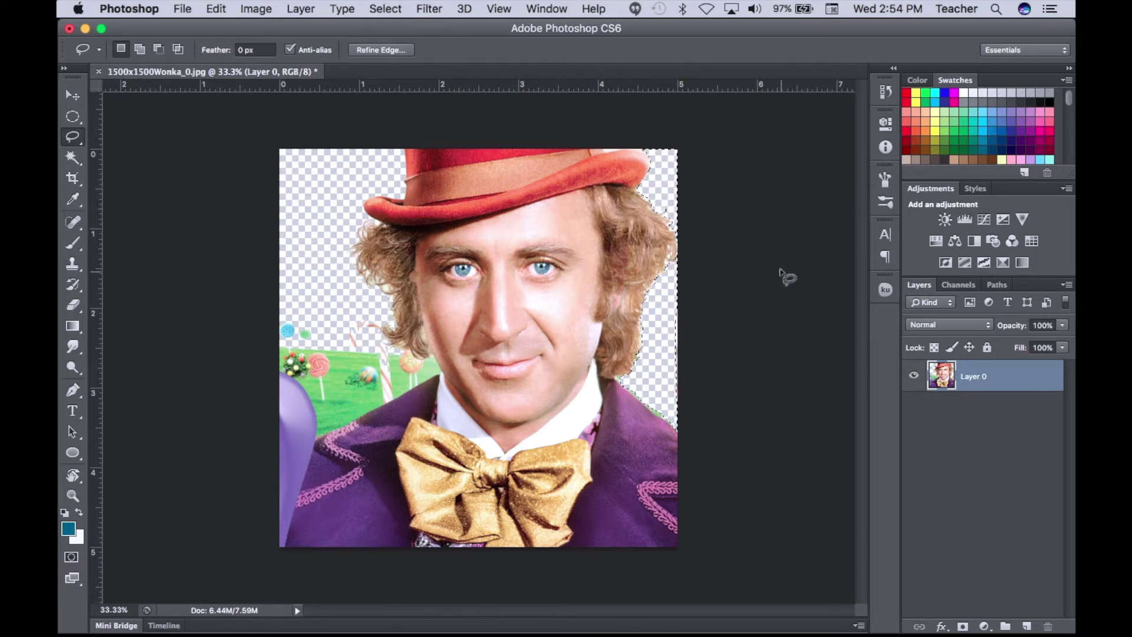
key("super+d")
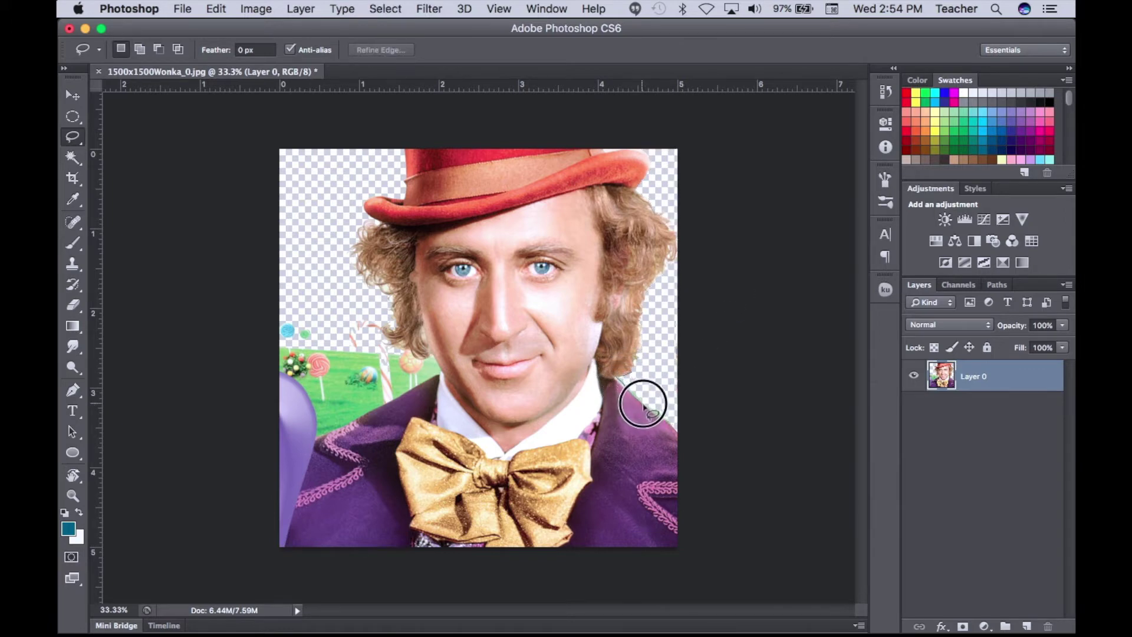
mouse_move(660, 420)
left_mouse_down()
mouse_move(685, 423)
mouse_move(684, 358)
mouse_move(670, 330)
mouse_move(619, 375)
left_mouse_up()
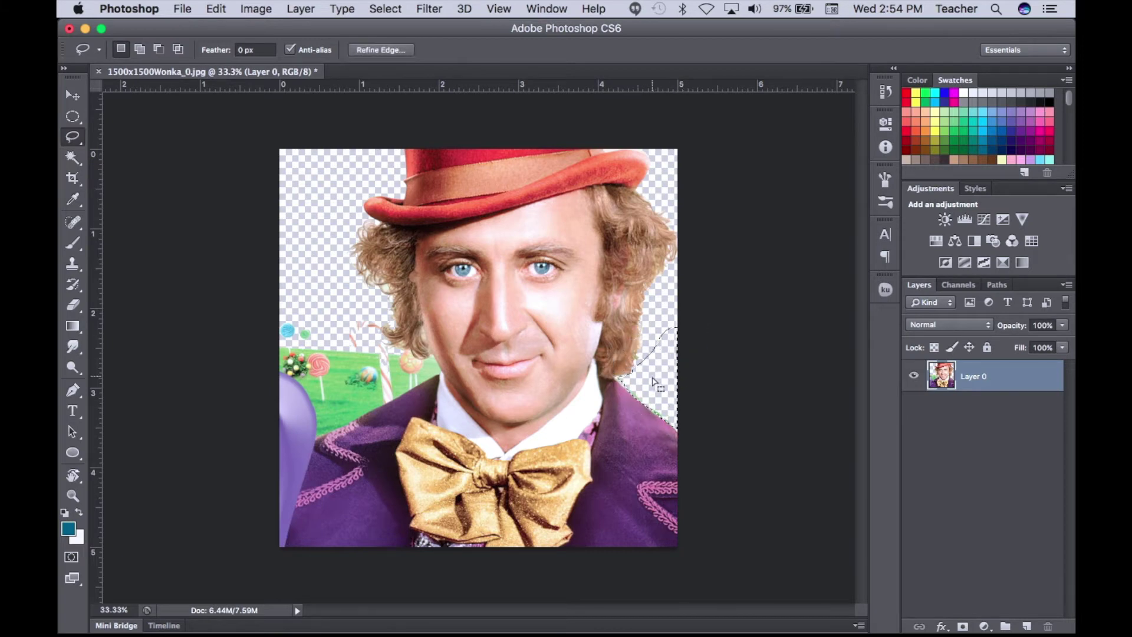
key("super+d")
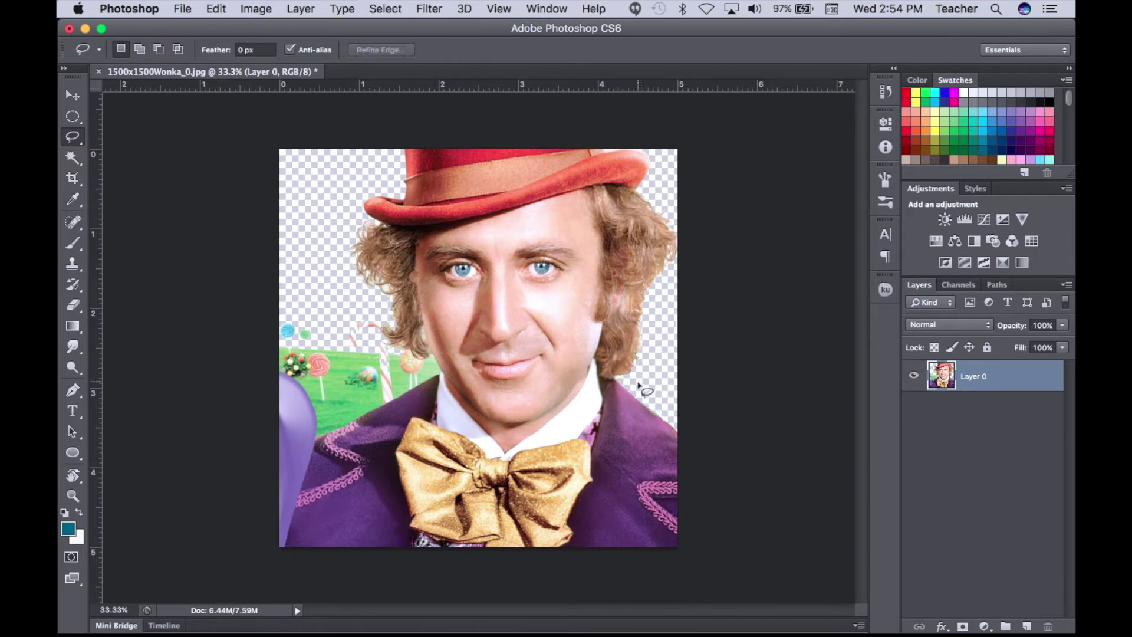
Step: Lasso and delete the candy field left of the hair, then clean leftovers above the left shoulder
mouse_move(386, 333)
left_mouse_down()
mouse_move(371, 331)
mouse_move(427, 356)
mouse_move(439, 375)
mouse_move(311, 437)
mouse_move(308, 403)
mouse_move(271, 351)
mouse_move(282, 286)
mouse_move(348, 288)
mouse_move(438, 372)
left_mouse_up()
key("Delete")
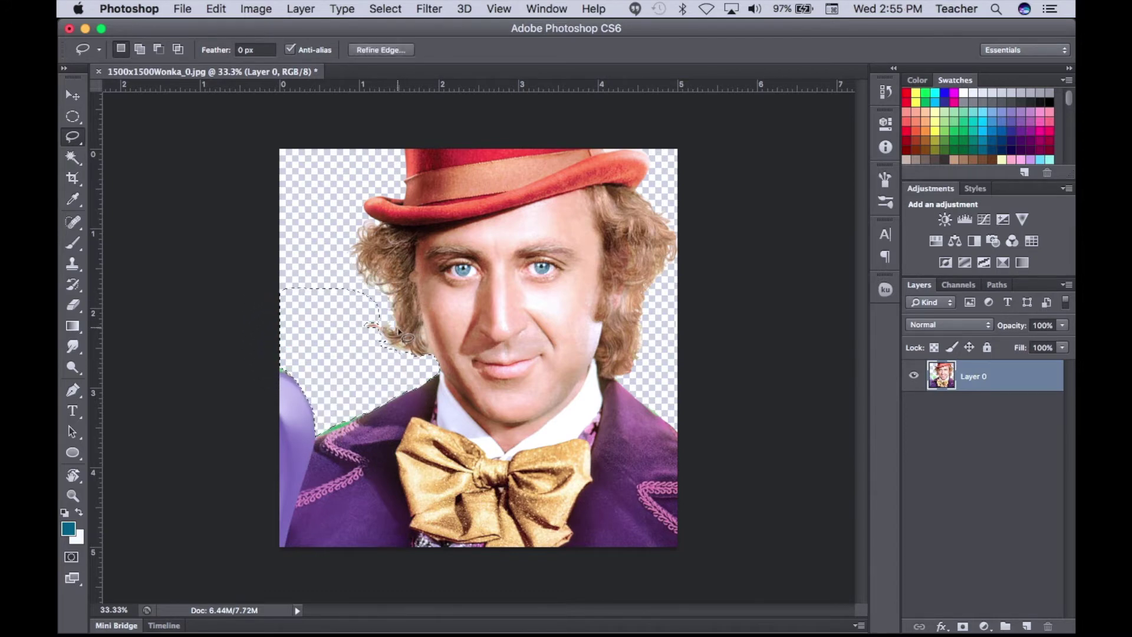
key("super+d")
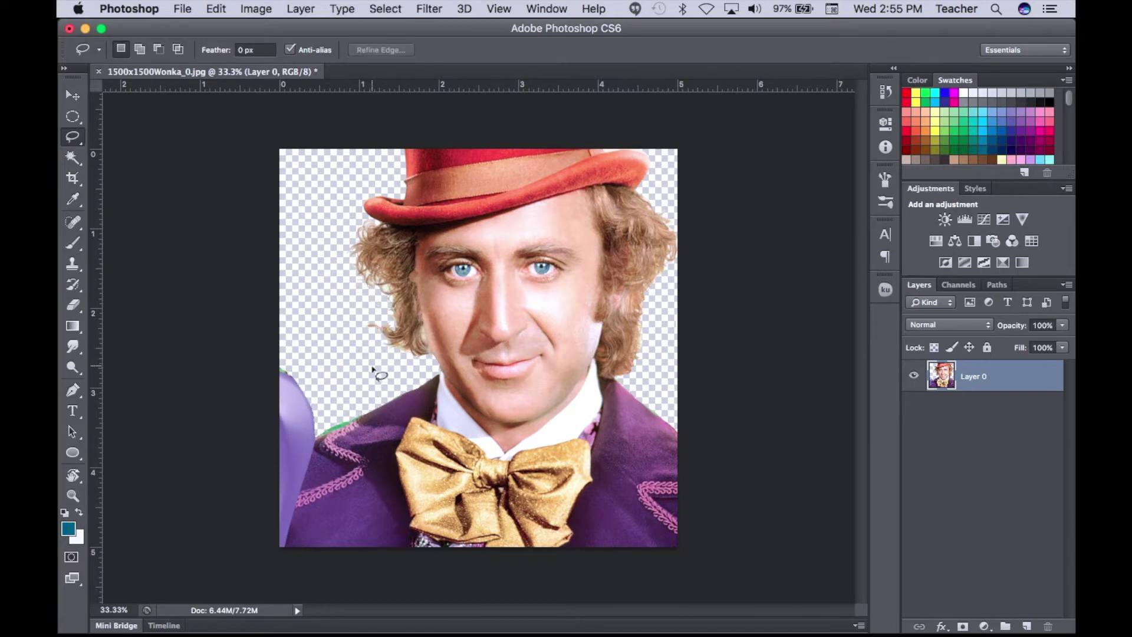
mouse_move(318, 413)
left_mouse_down()
mouse_move(316, 434)
mouse_move(361, 406)
mouse_move(359, 419)
mouse_move(313, 435)
mouse_move(356, 399)
mouse_move(369, 404)
left_mouse_up()
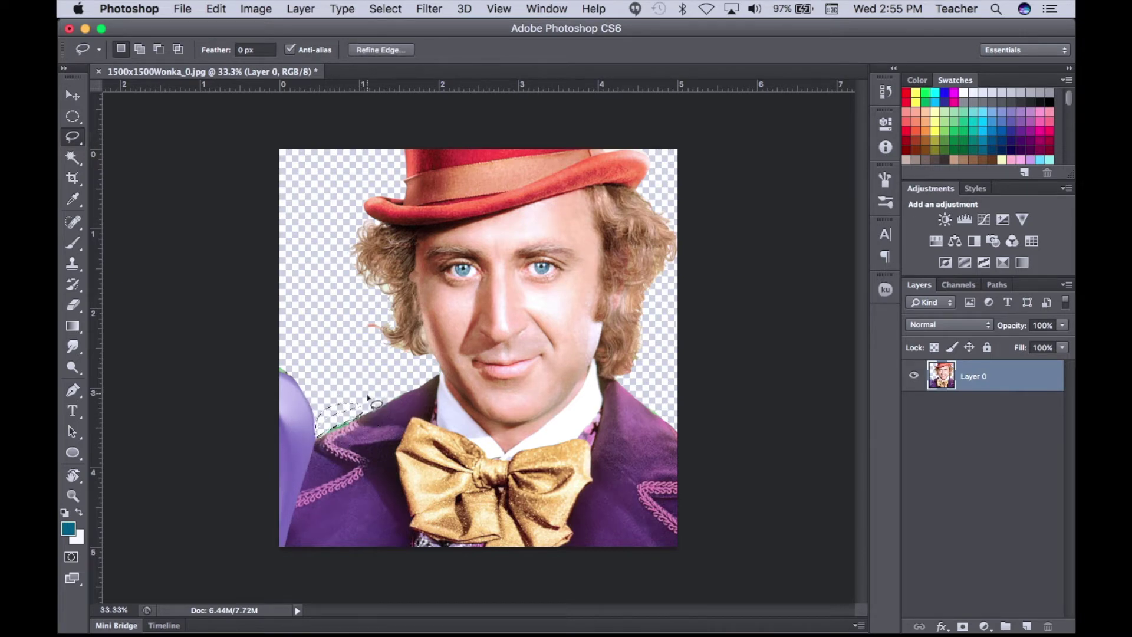
key("super+d")
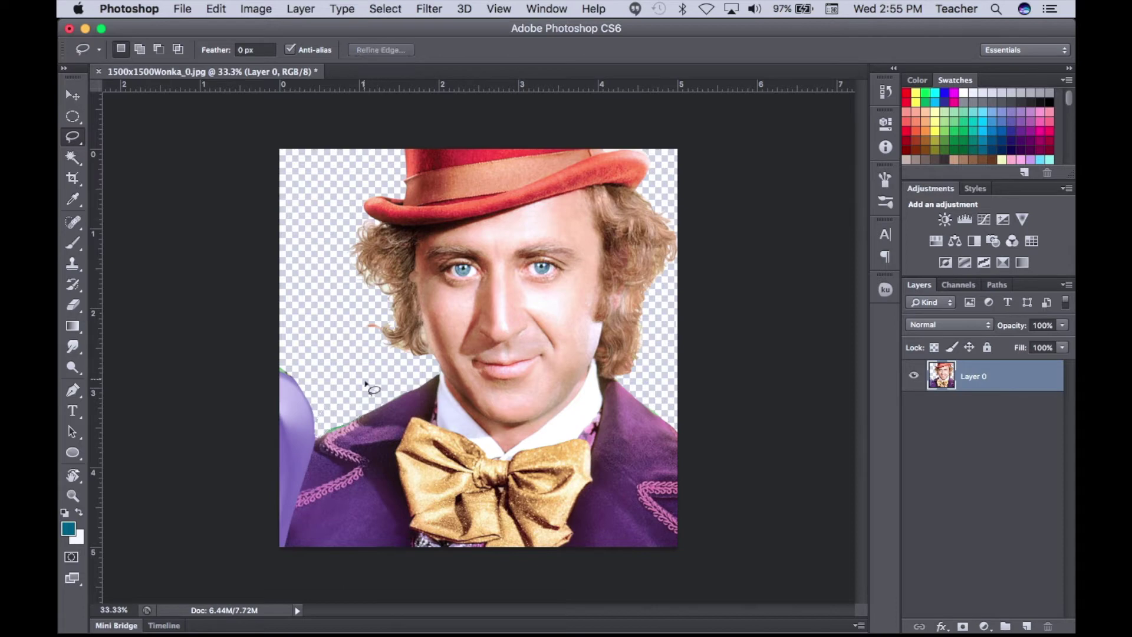
left_click(363, 413)
mouse_move(364, 413)
left_mouse_down()
mouse_move(320, 430)
mouse_move(346, 403)
mouse_move(371, 403)
left_mouse_up()
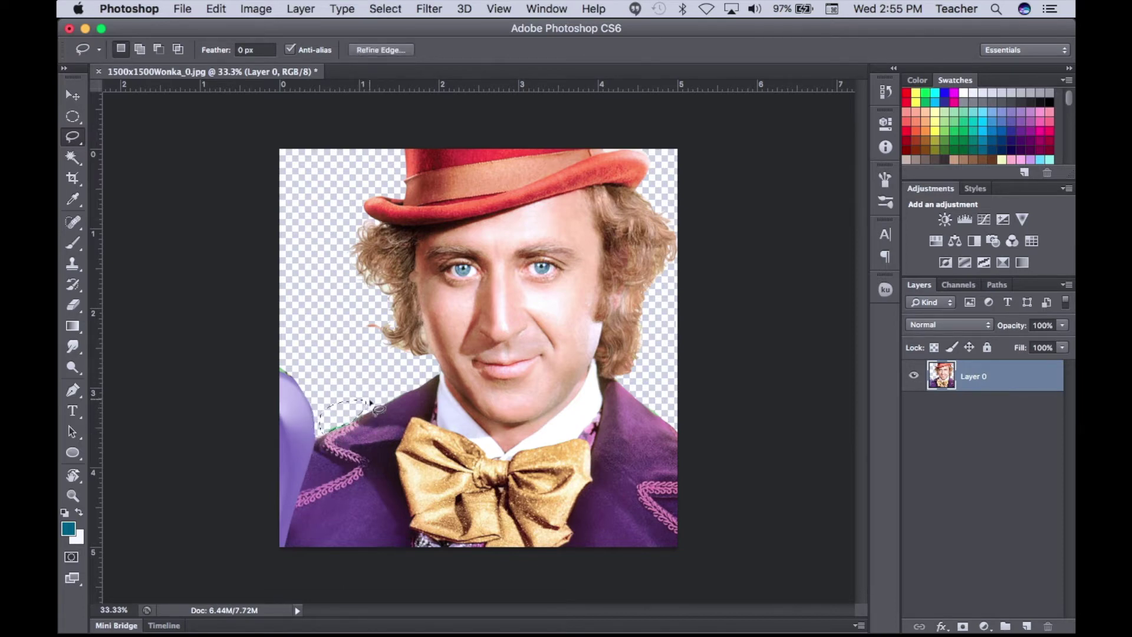
key("super+d")
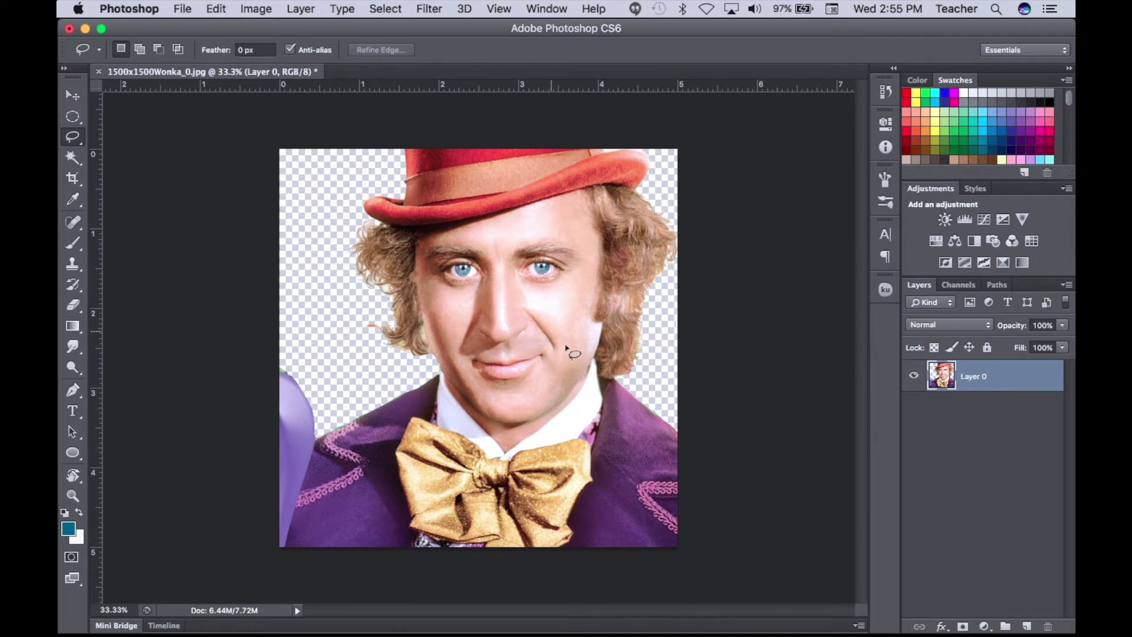
left_click(255, 9)
Step: Desaturate the cut-out Wonka portrait to grayscale with Cmd+Shift+U
mouse_move(298, 58)
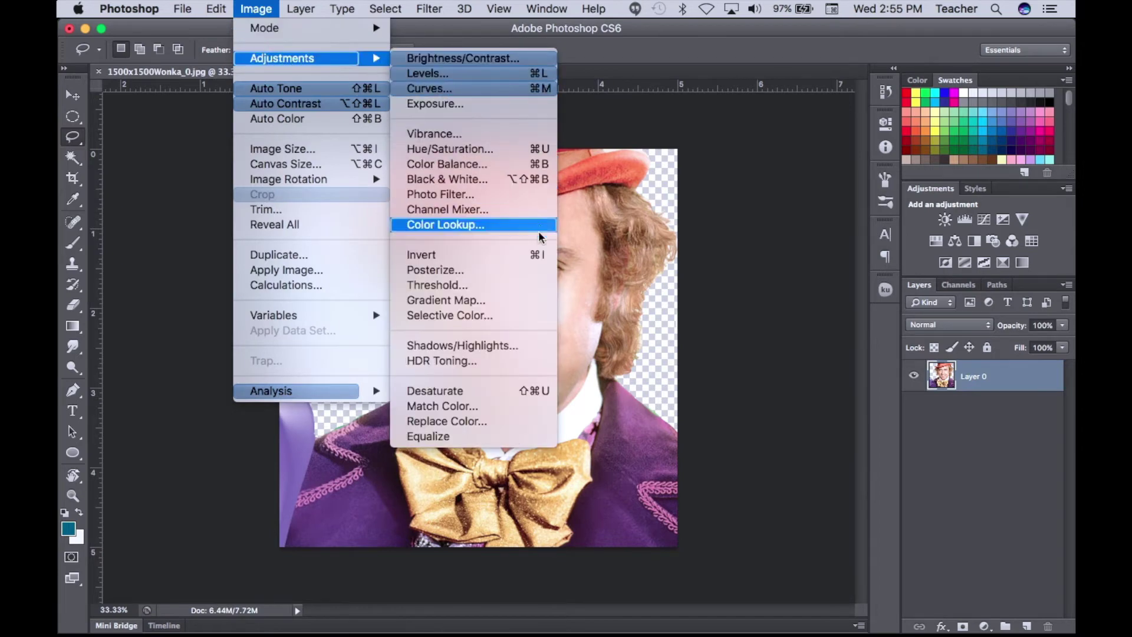
key("super+shift+u")
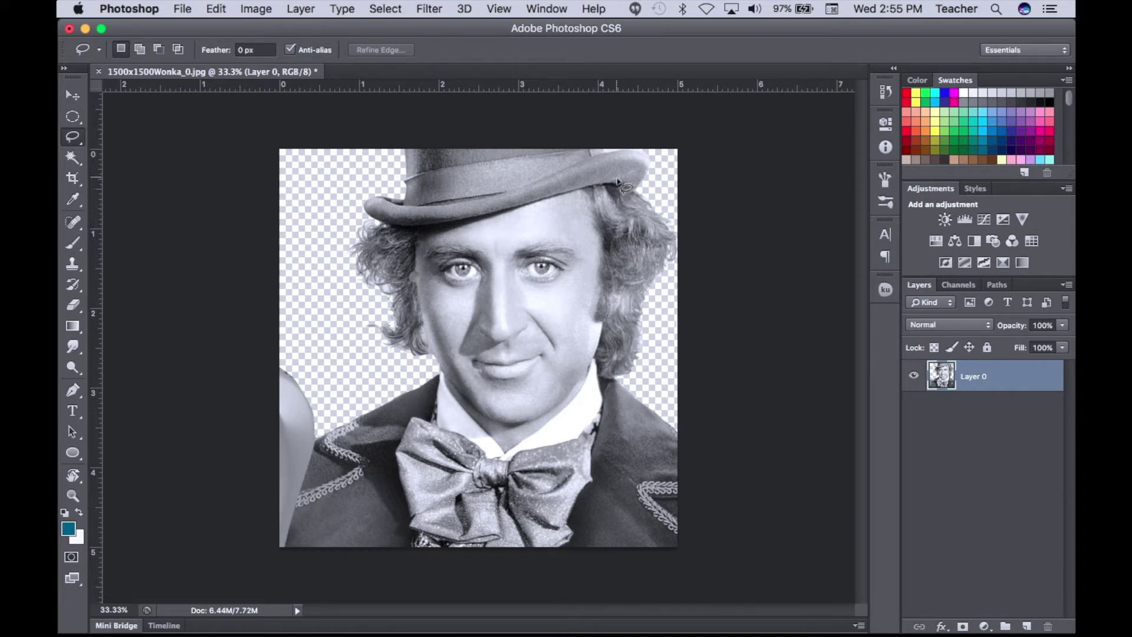
left_click(257, 8)
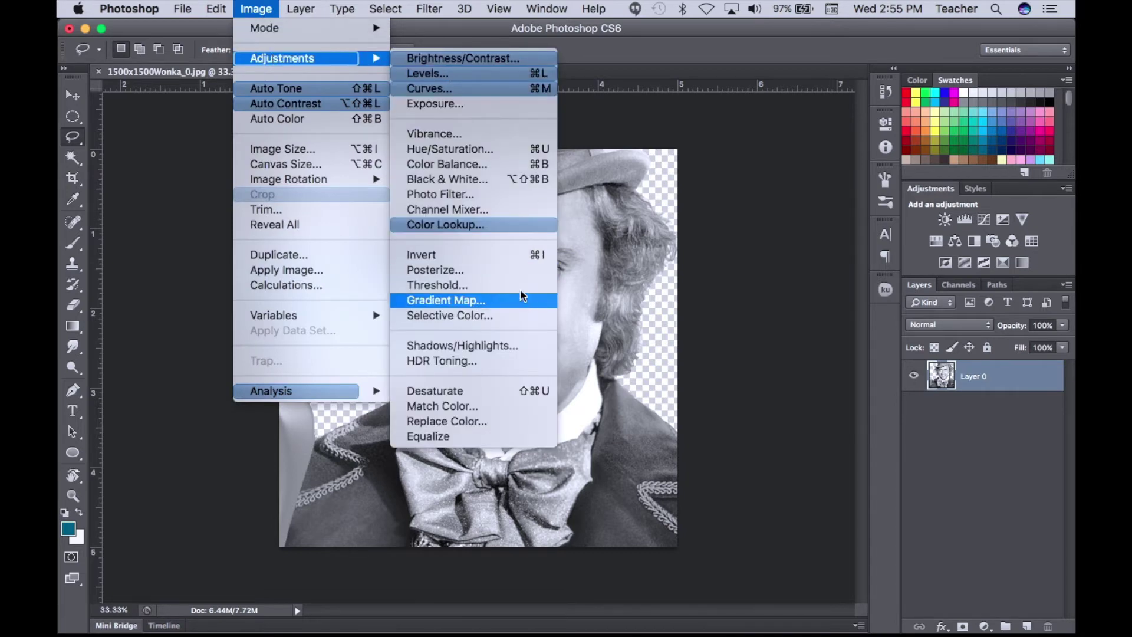
left_click(518, 285)
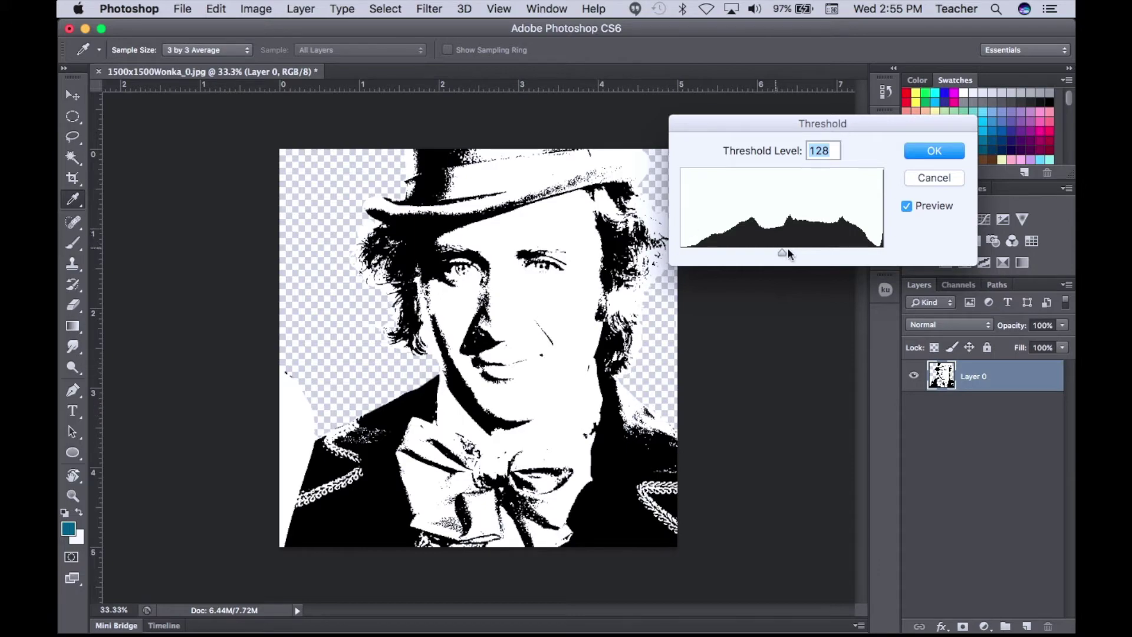
left_click_drag(781, 253, 809, 258)
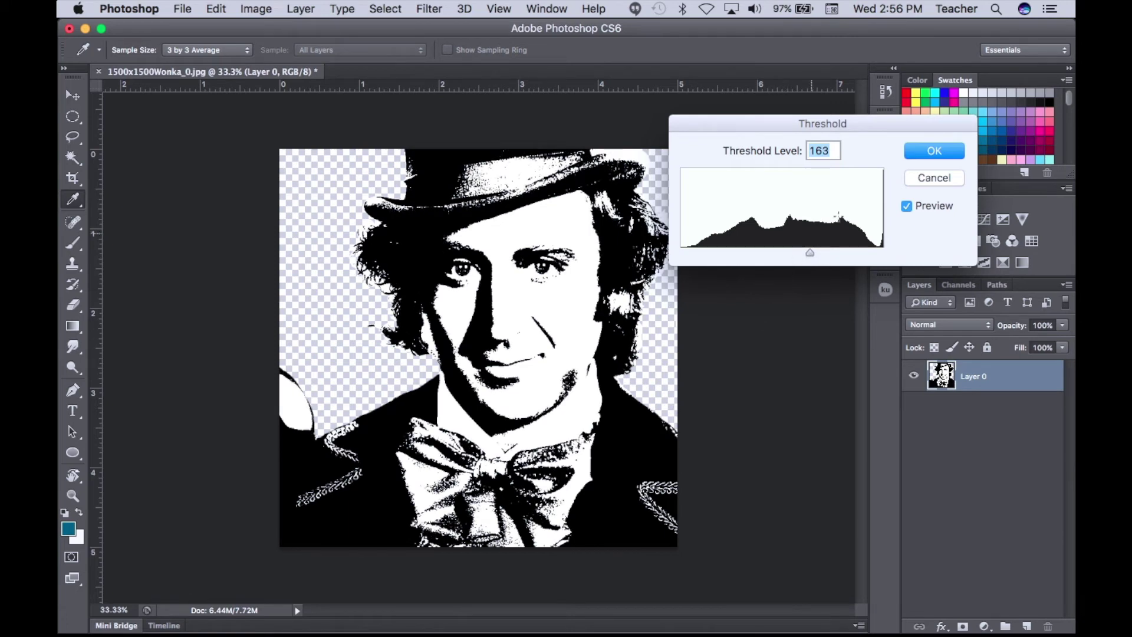
left_click(947, 149)
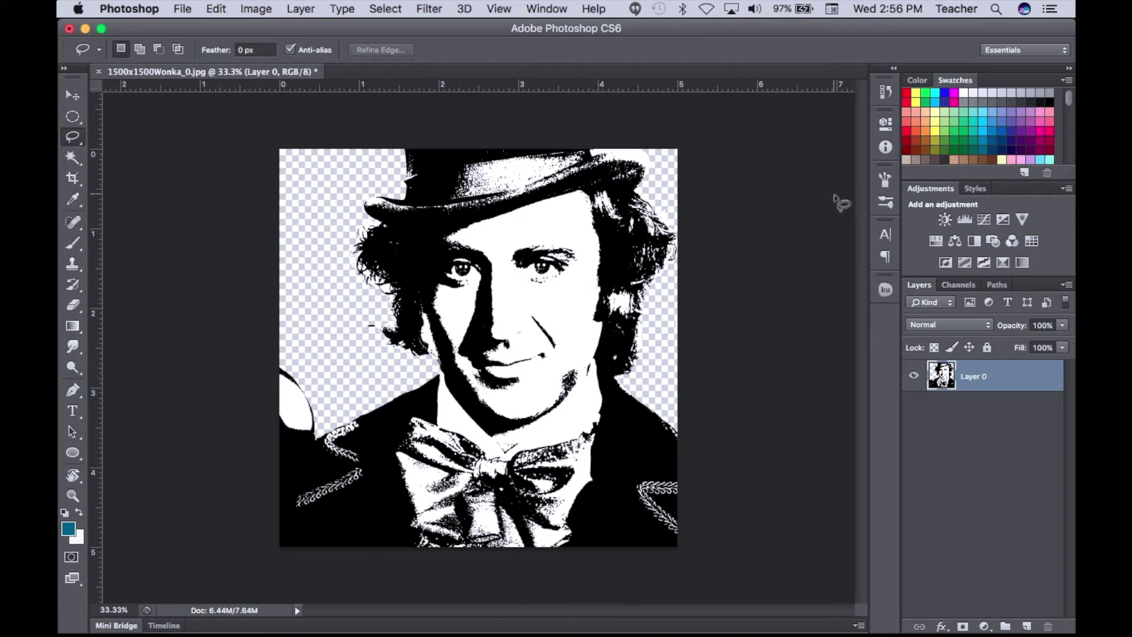
key("super+z")
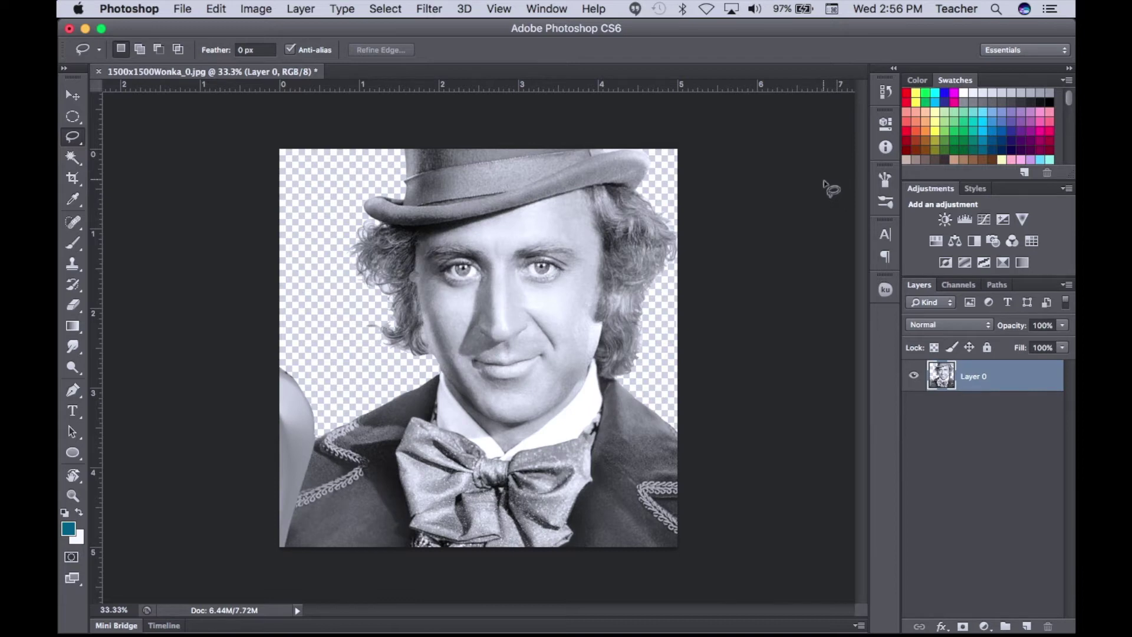
Step: Duplicate Layer 0, apply Threshold at level 147 to the copy, and hide that copy
key("super+j")
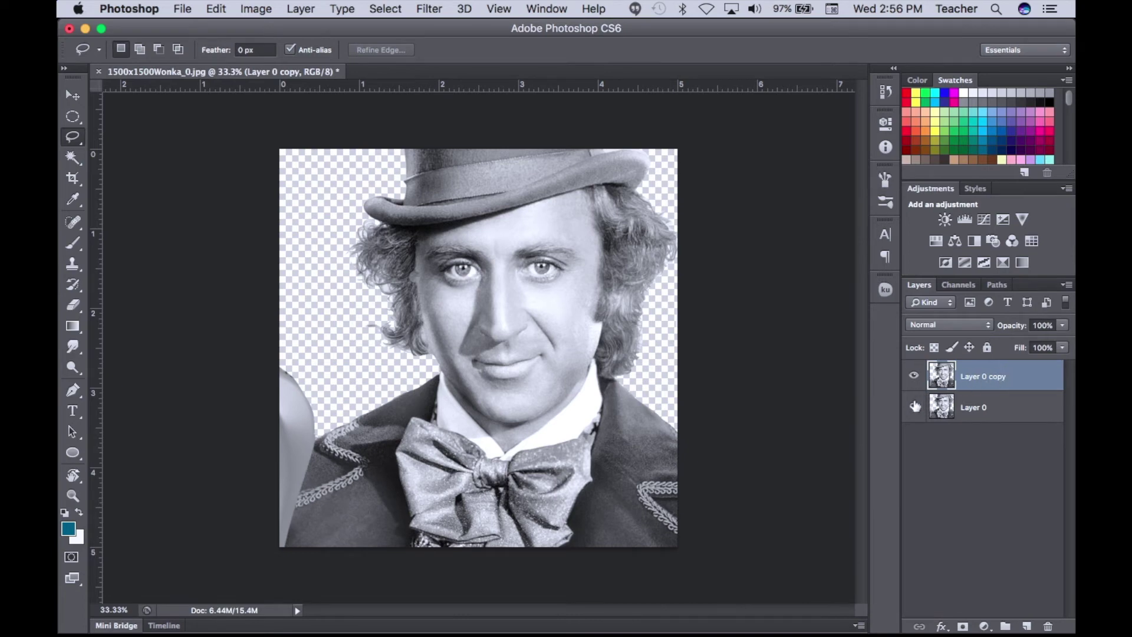
left_click(263, 10)
mouse_move(273, 57)
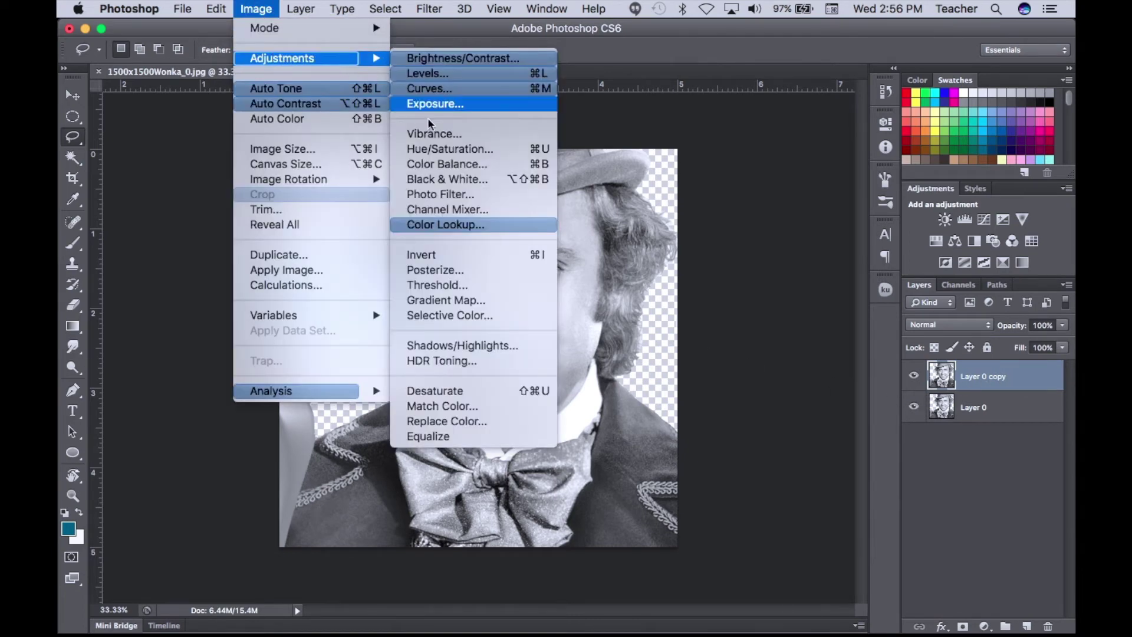
left_click(471, 285)
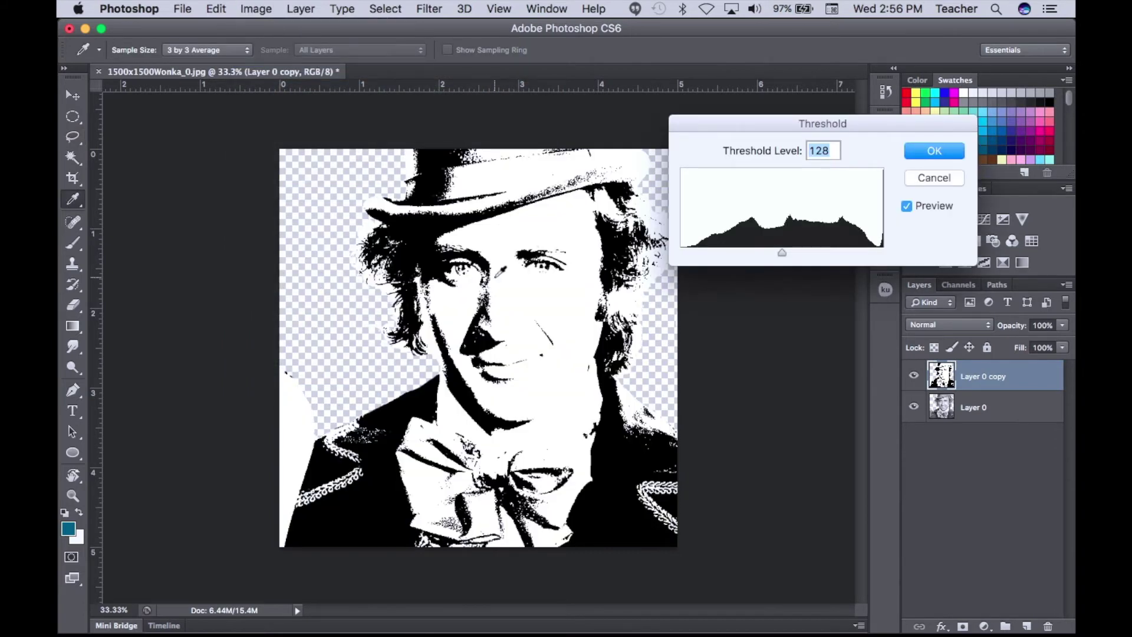
left_click_drag(780, 249, 797, 254)
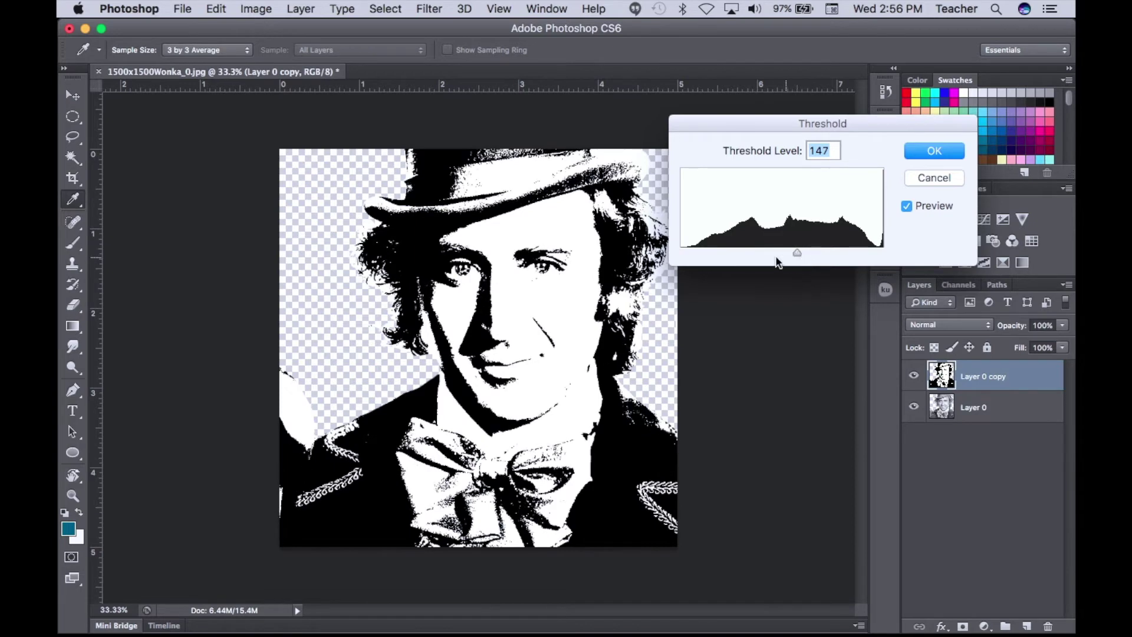
left_click(928, 152)
key("l")
left_click(911, 375)
Step: Select Layer 0 and preview Filter Gallery's Artistic > Cutout with the whole portrait fitted in view
left_click(1006, 406)
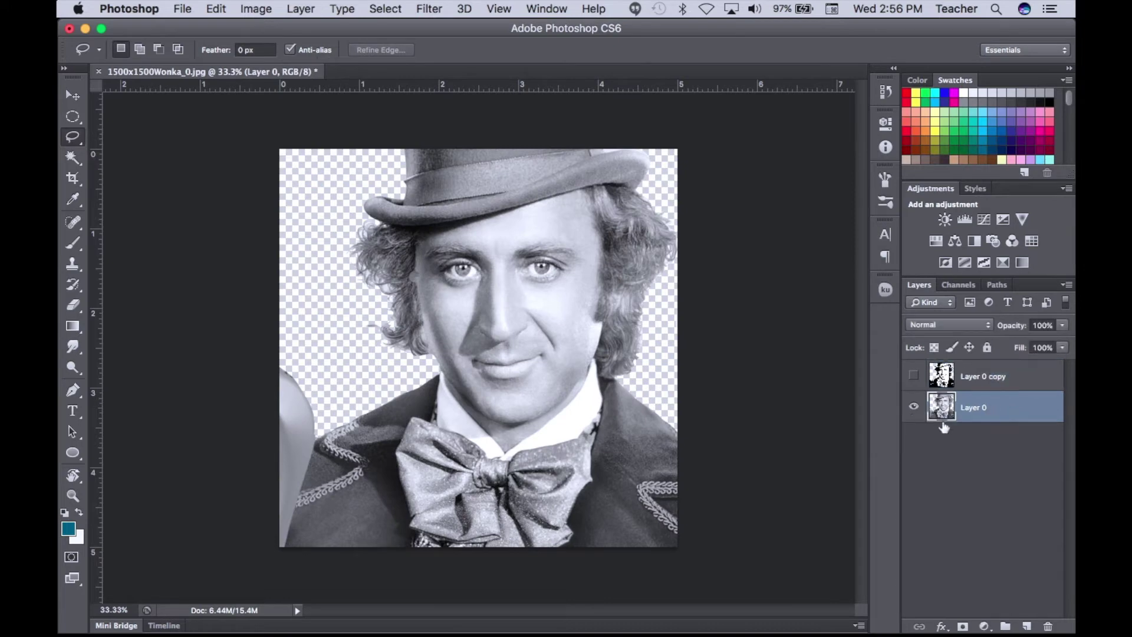
left_click(428, 7)
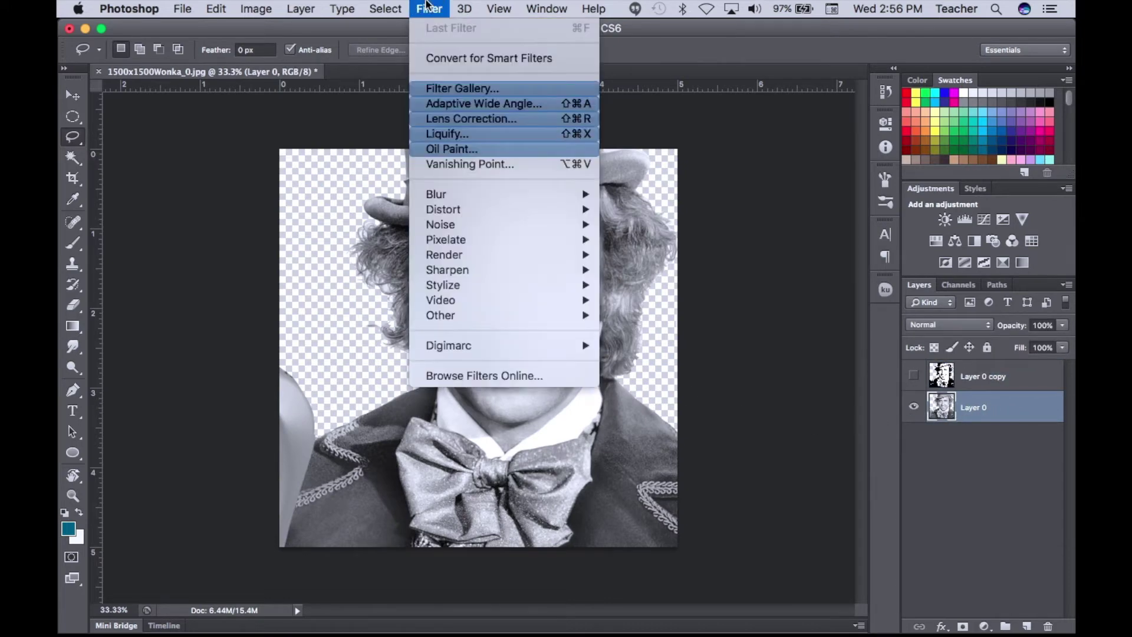
left_click(447, 83)
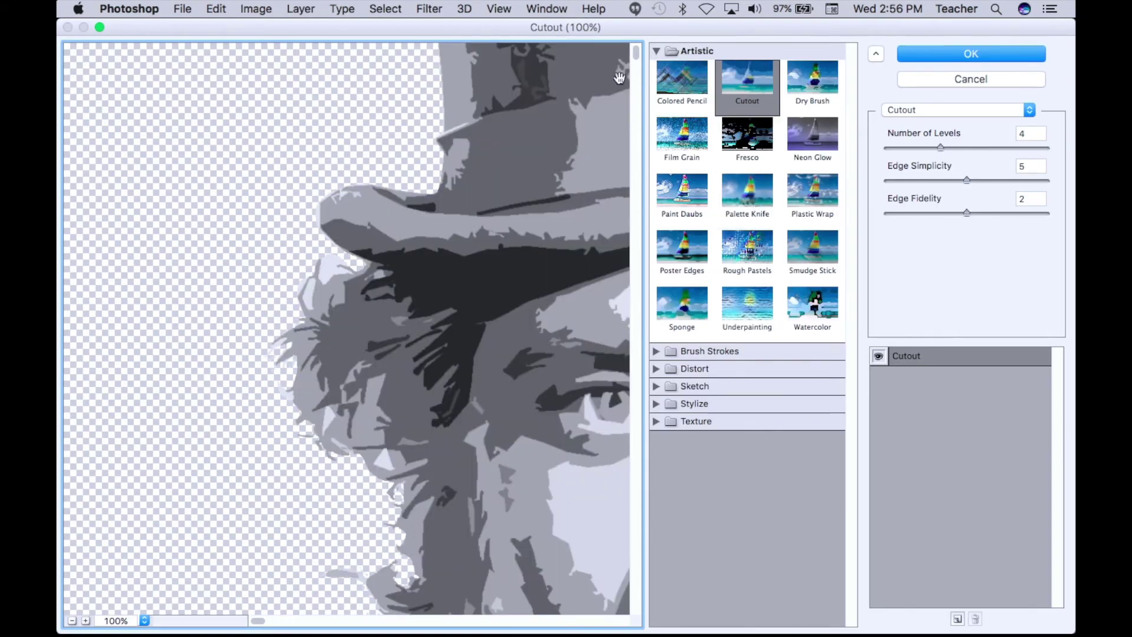
left_click(656, 51)
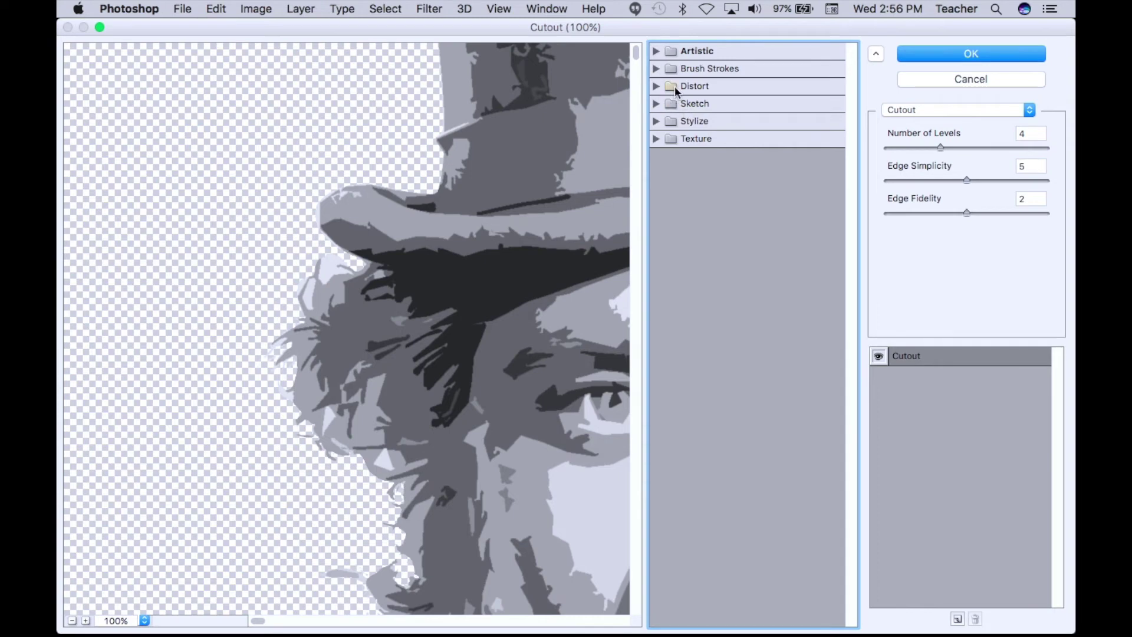
left_click(656, 53)
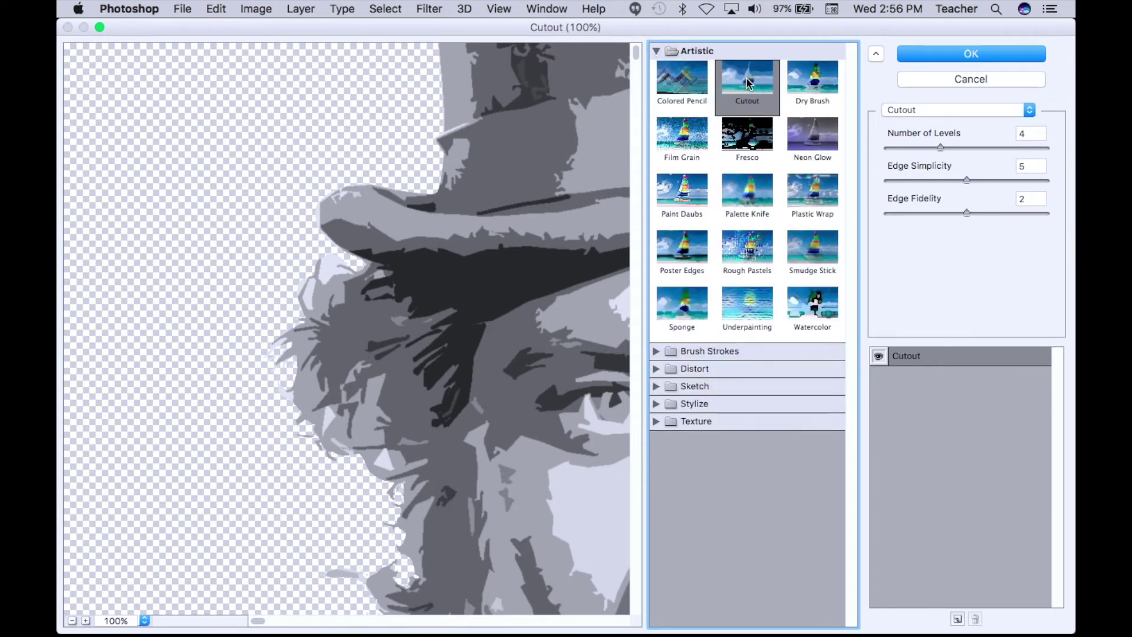
key("super+0")
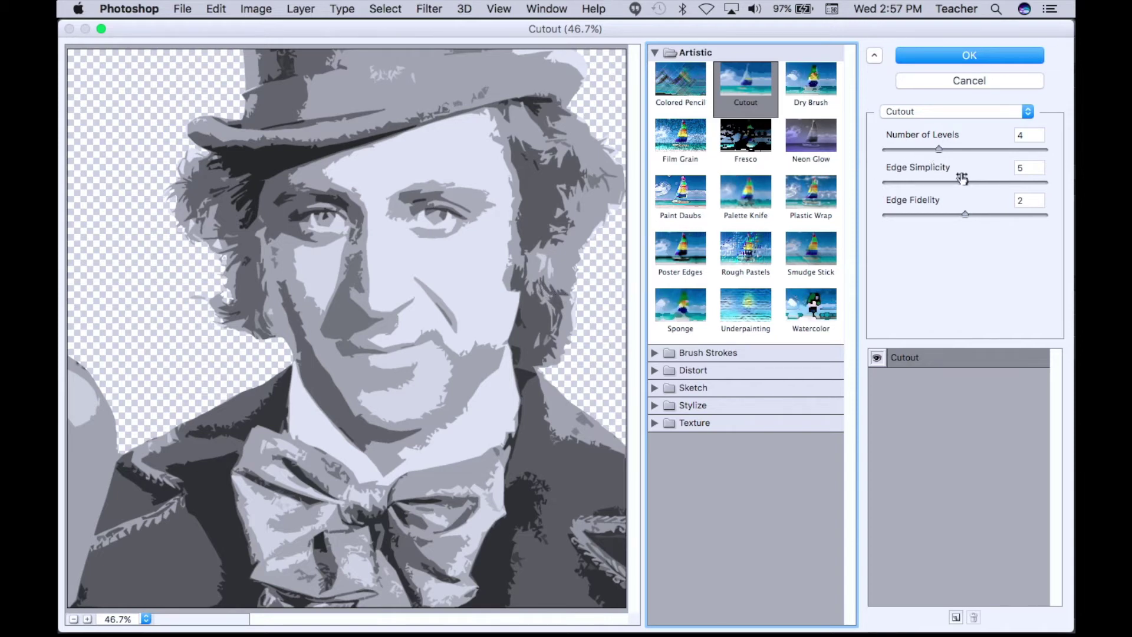
Step: Set Cutout to 4 levels, edge simplicity 3, edge fidelity 2, and apply it to Layer 0
left_click_drag(961, 179, 979, 182)
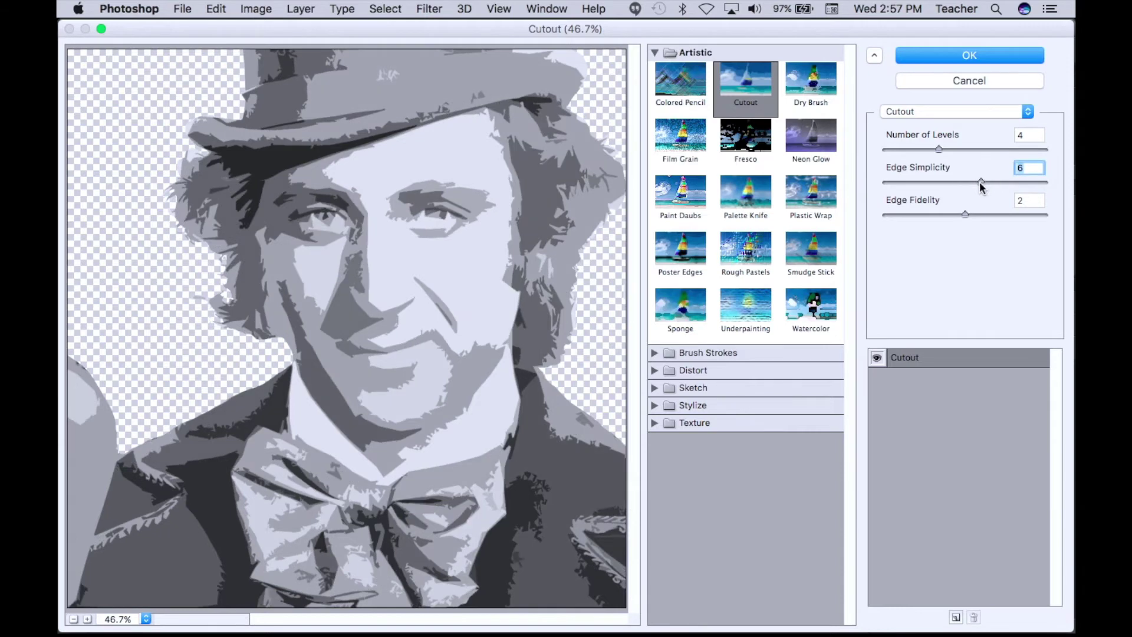
left_click_drag(980, 181, 940, 215)
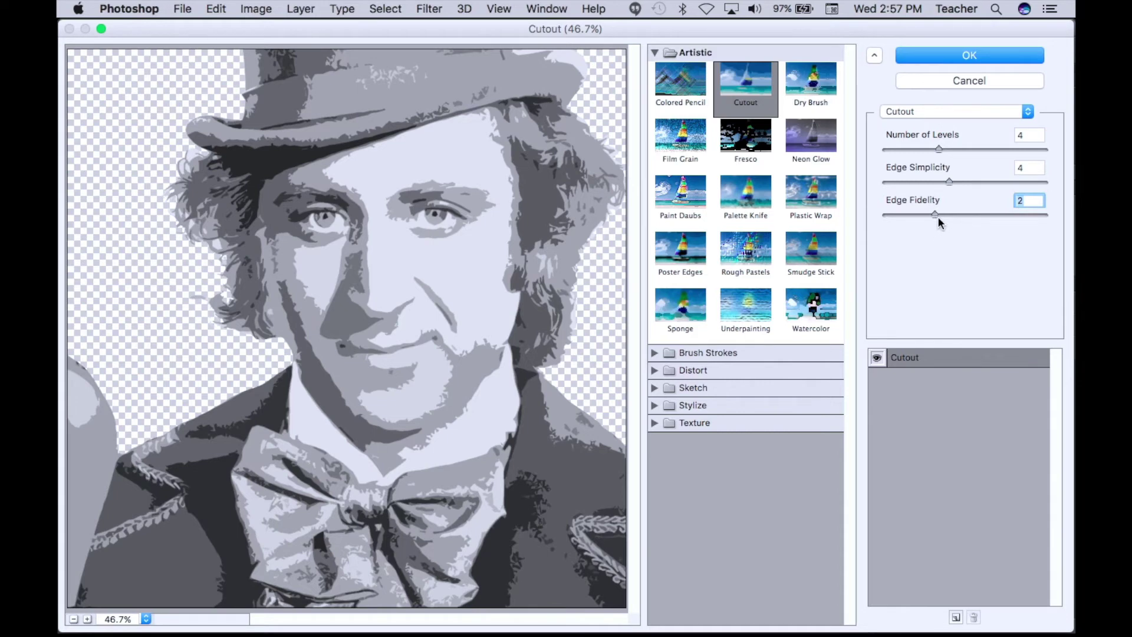
left_click_drag(935, 215, 976, 216)
key("shift+Tab")
key("Down")
left_click_drag(939, 150, 957, 152)
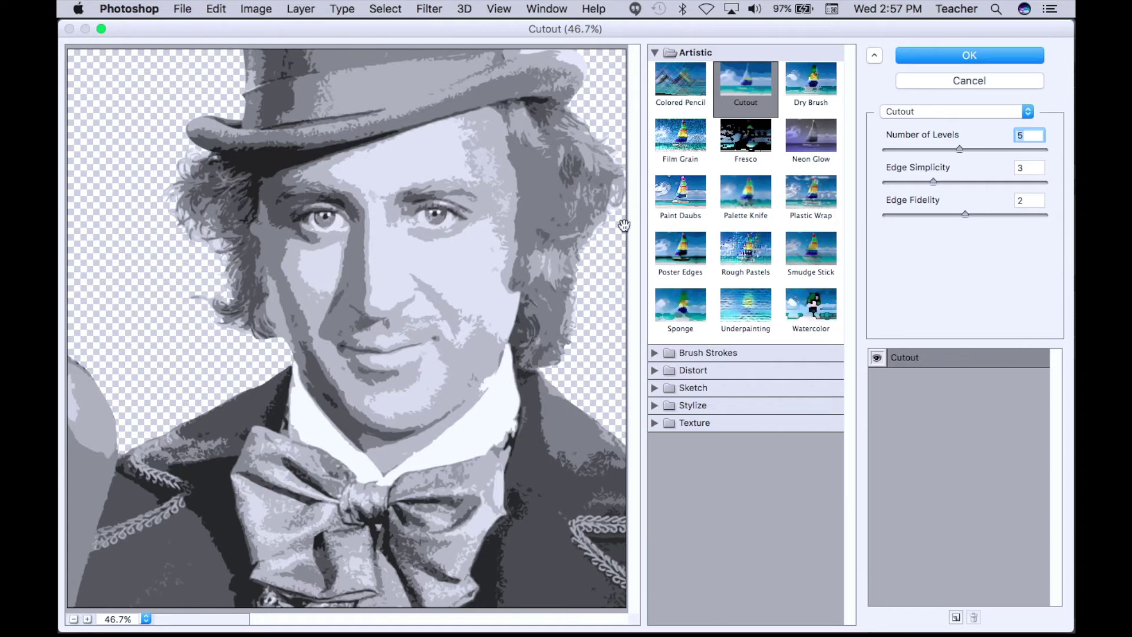
left_click_drag(959, 149, 948, 149)
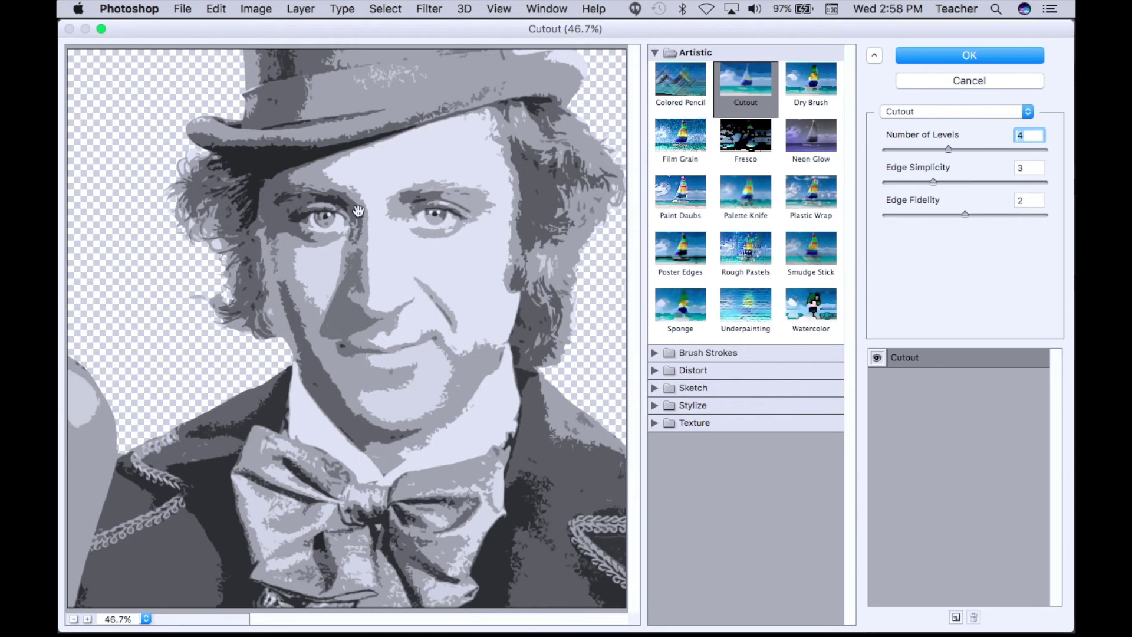
left_click(933, 54)
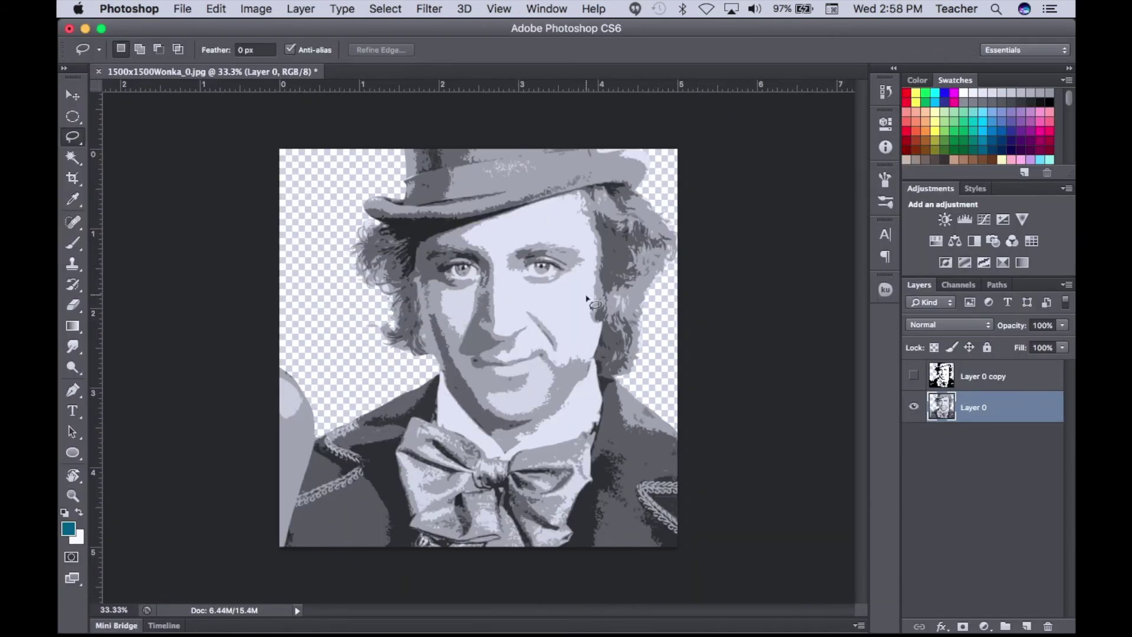
Step: Show the threshold Layer 0 copy again and Magic Wand-select its white face area
left_click(913, 376)
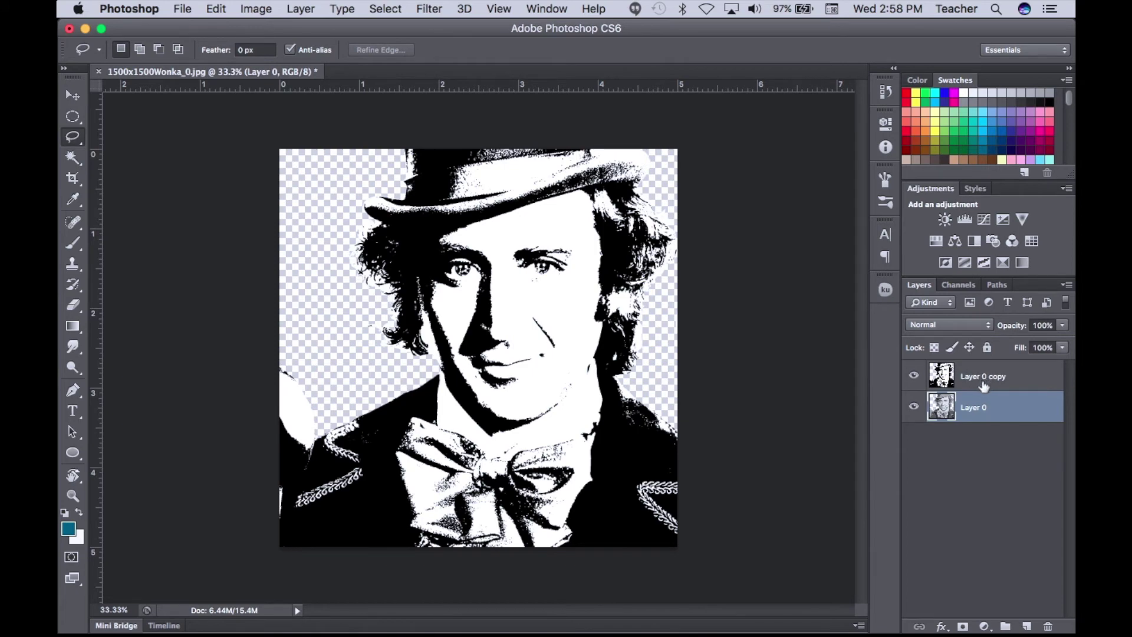
key("w")
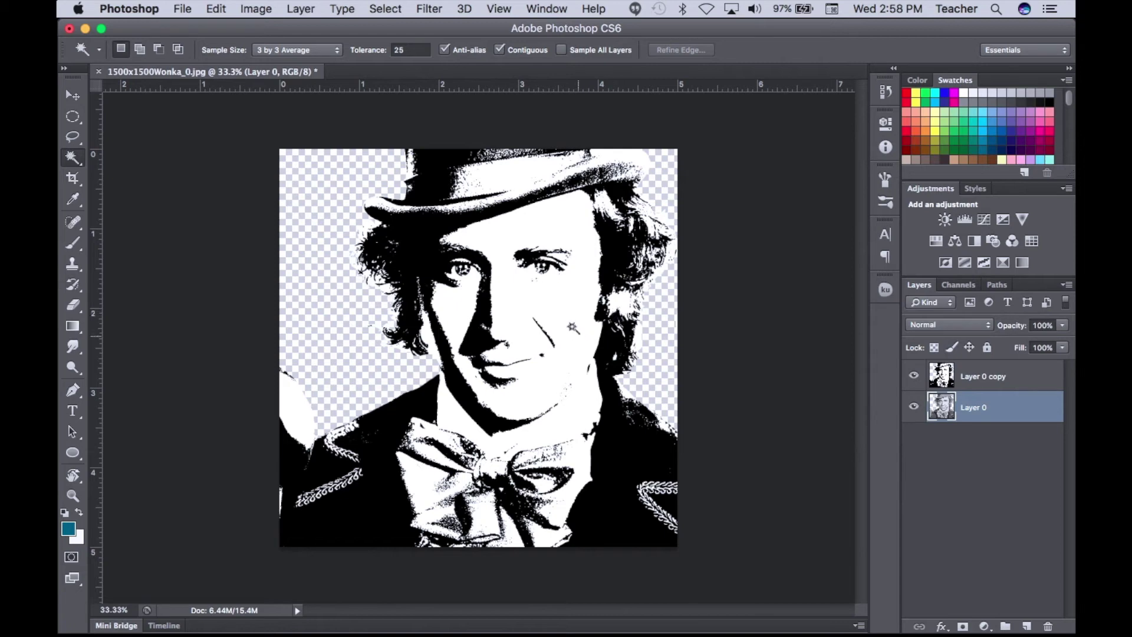
left_click(570, 234)
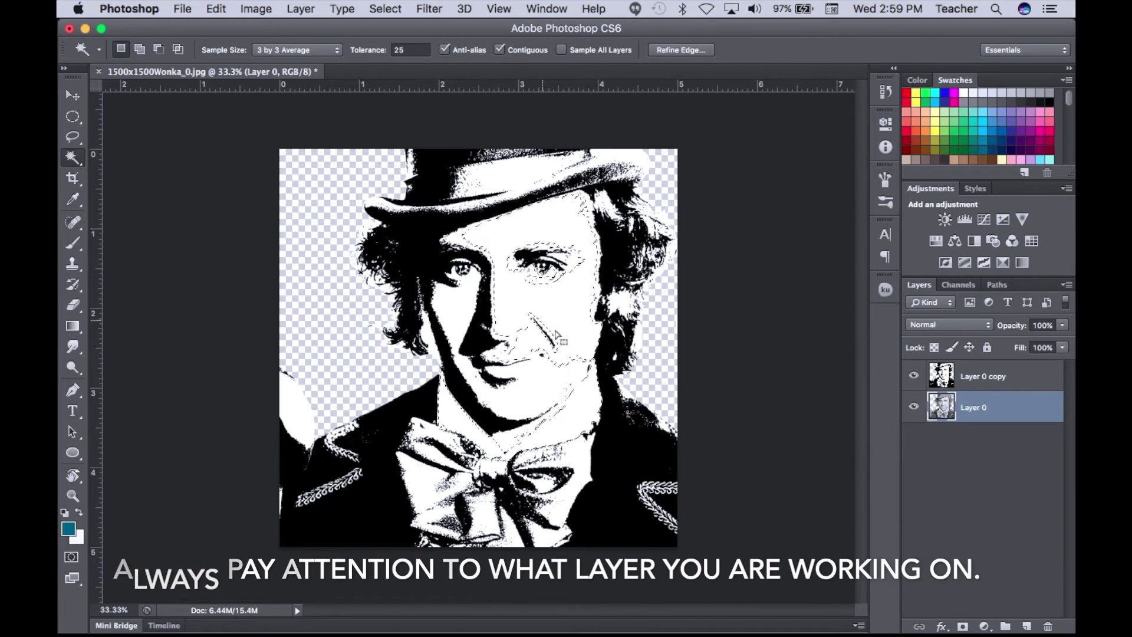
Step: Clear the selection and make Layer 0 copy the active, visible layer
left_click(914, 377)
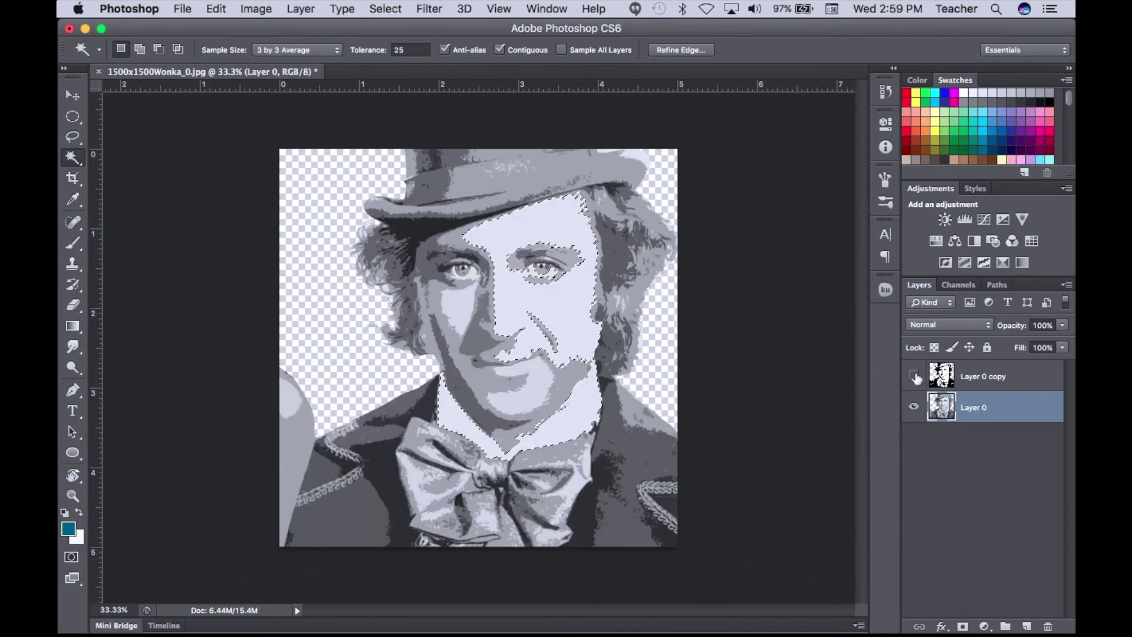
key("super+d")
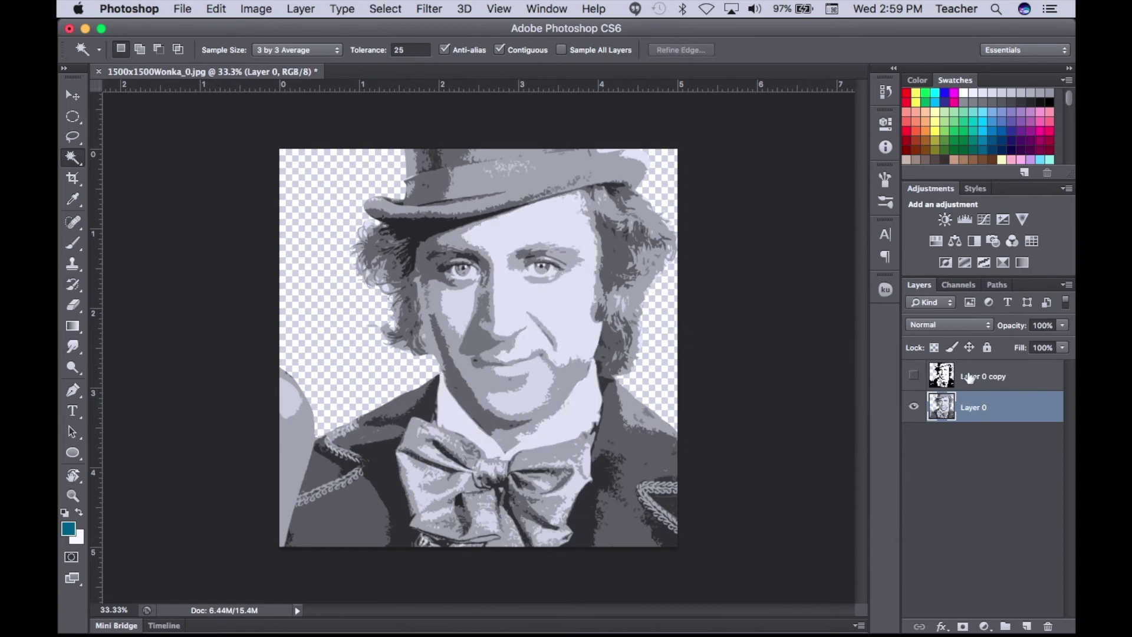
left_click(1002, 377)
left_click(913, 377)
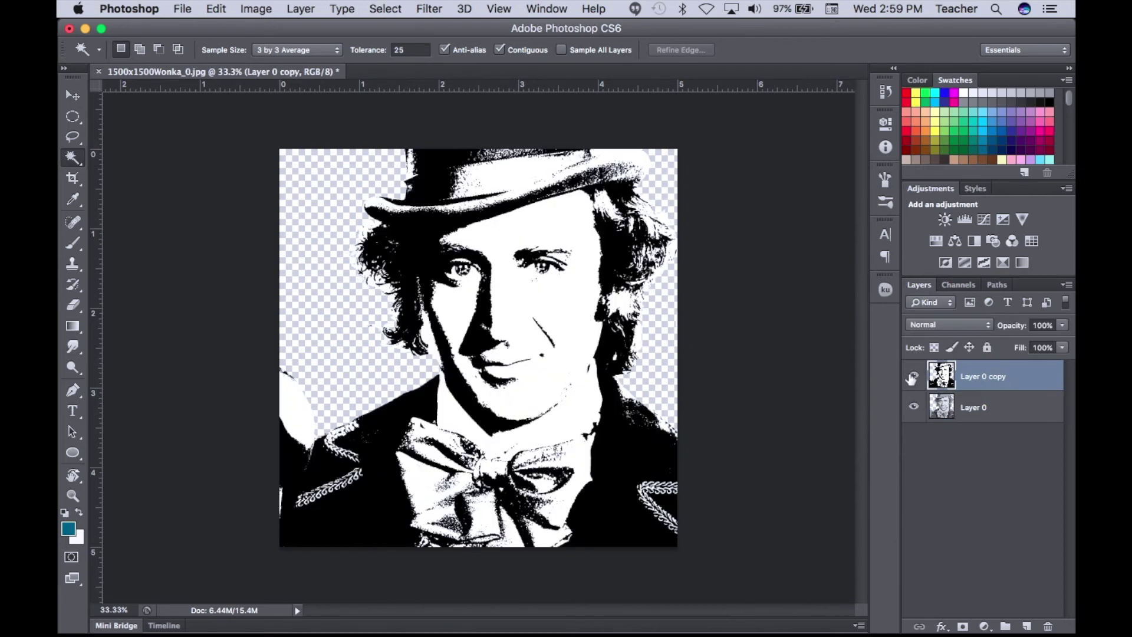
Step: Select the white forehead and all similar white areas on Layer 0 copy, delete them, and deselect
left_click(528, 220)
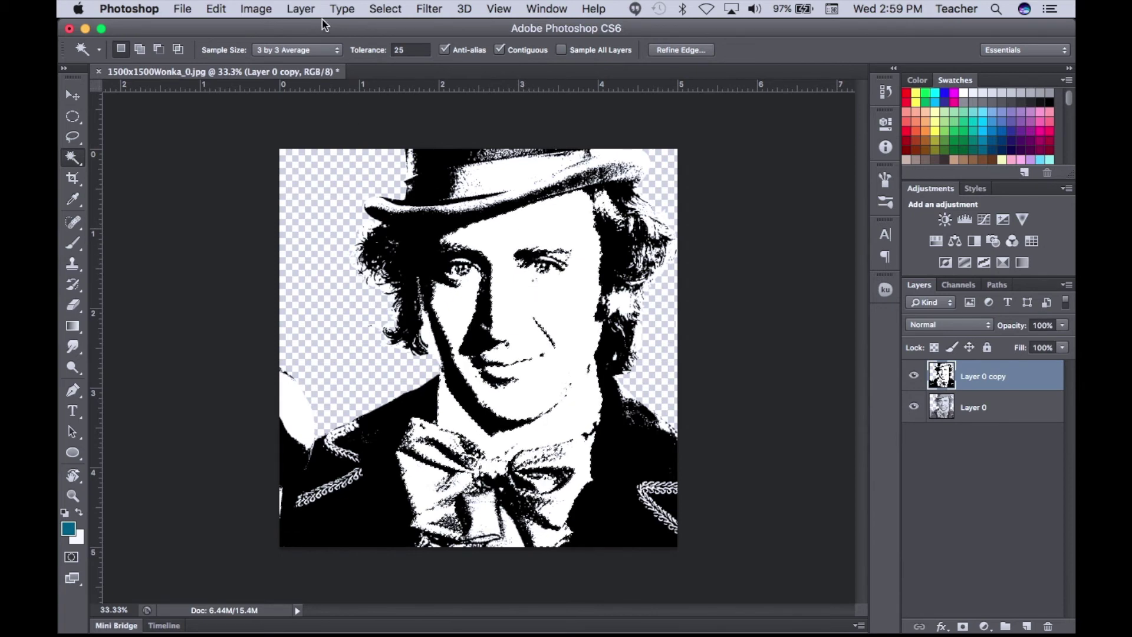
left_click(385, 8)
left_click(410, 250)
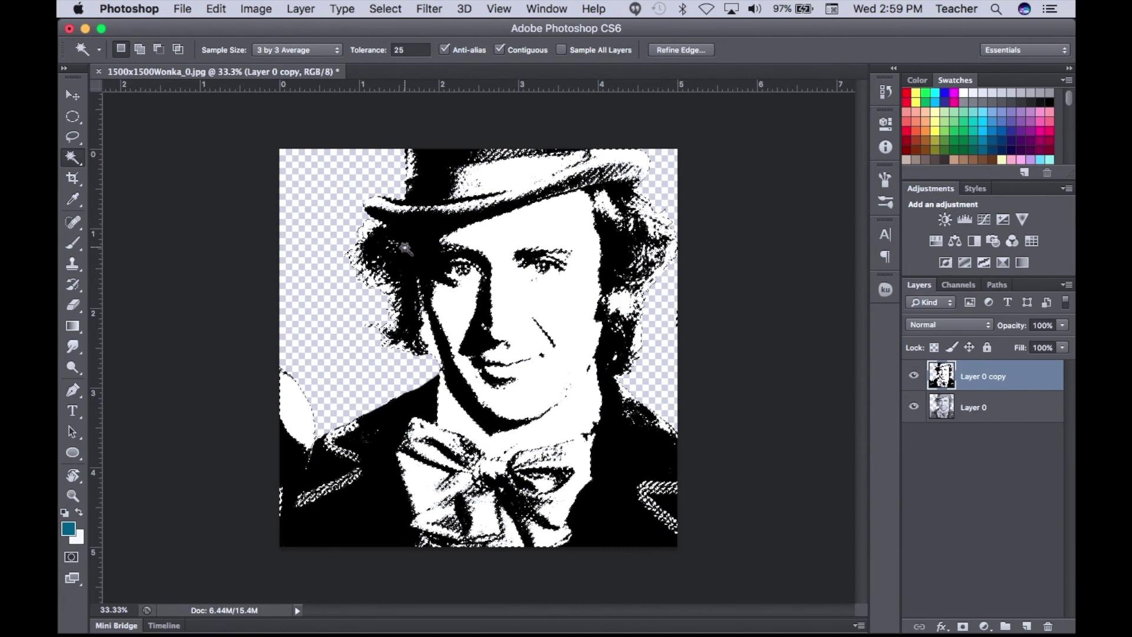
key("Delete")
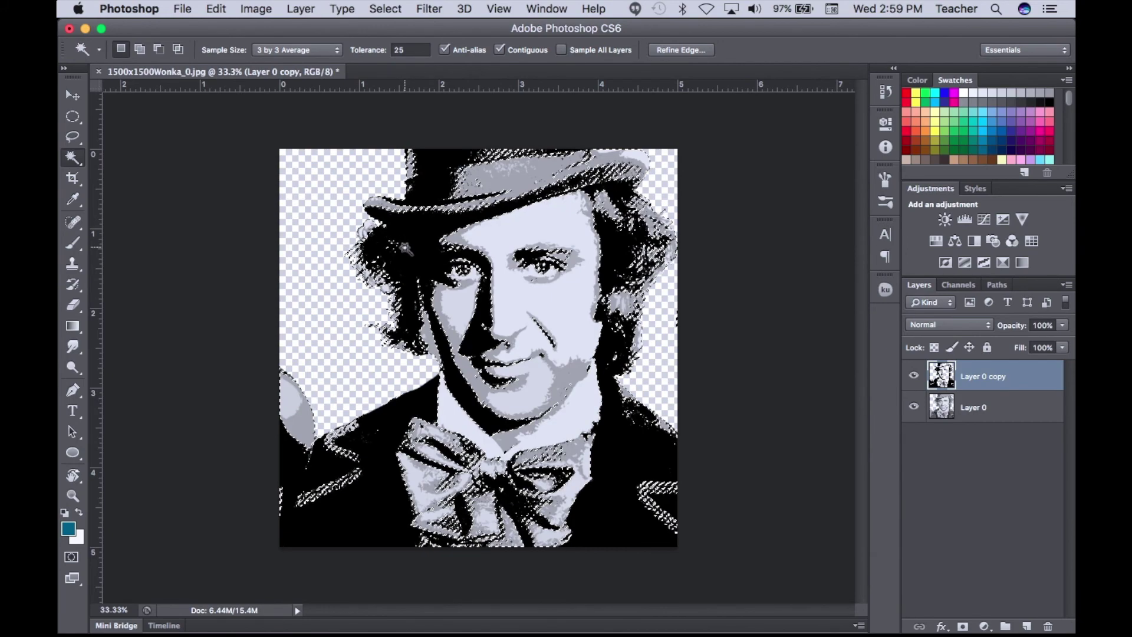
key("super+d")
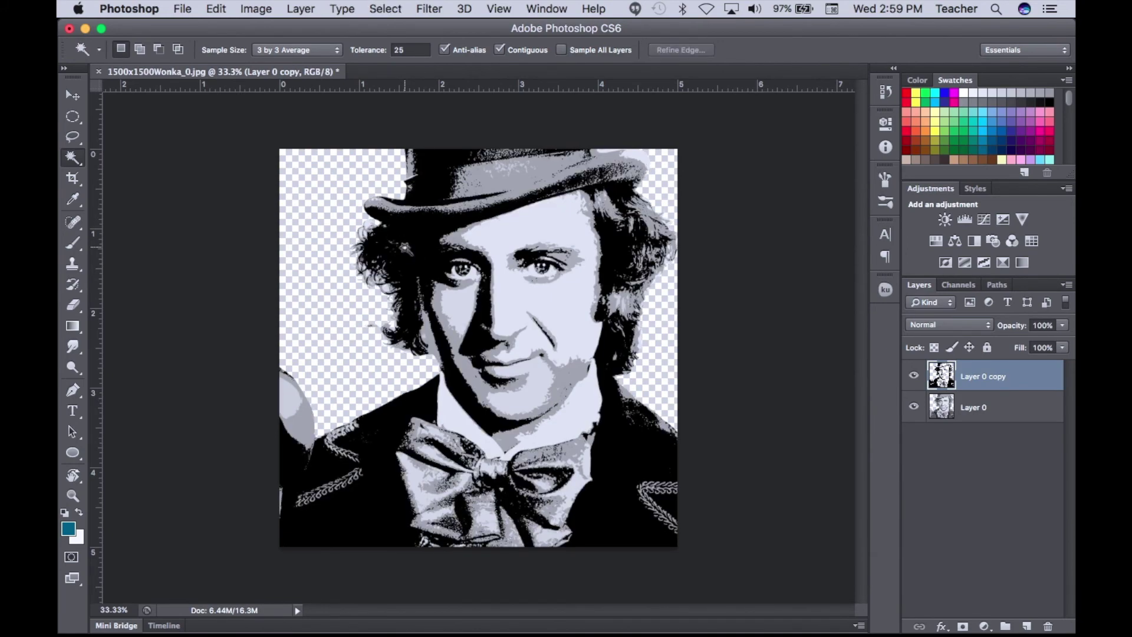
left_click(914, 377)
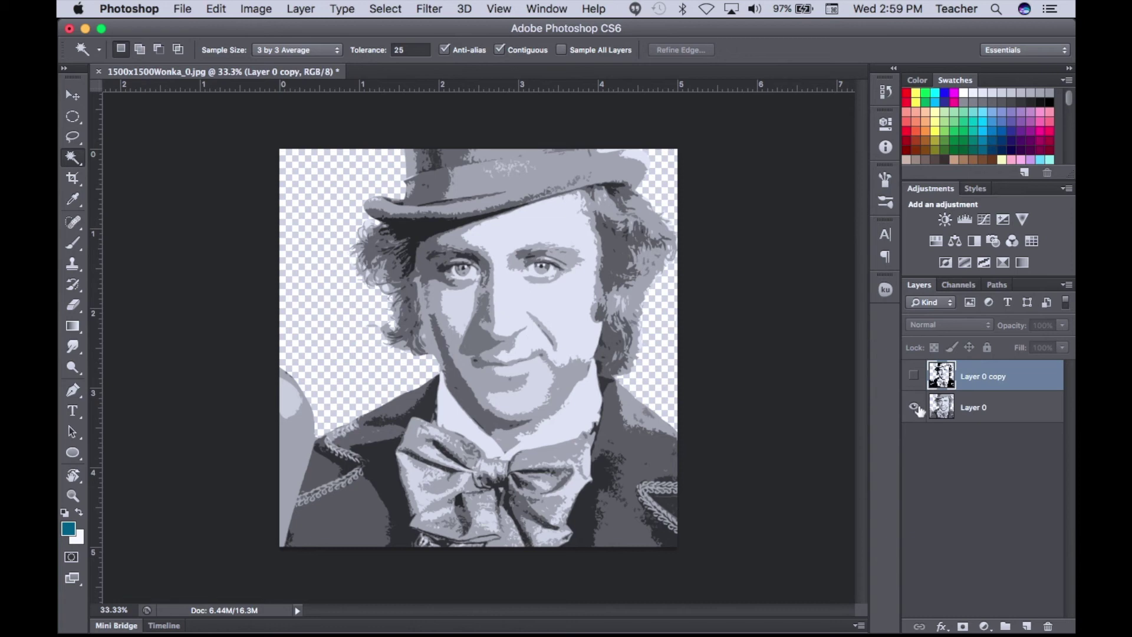
left_click(914, 375)
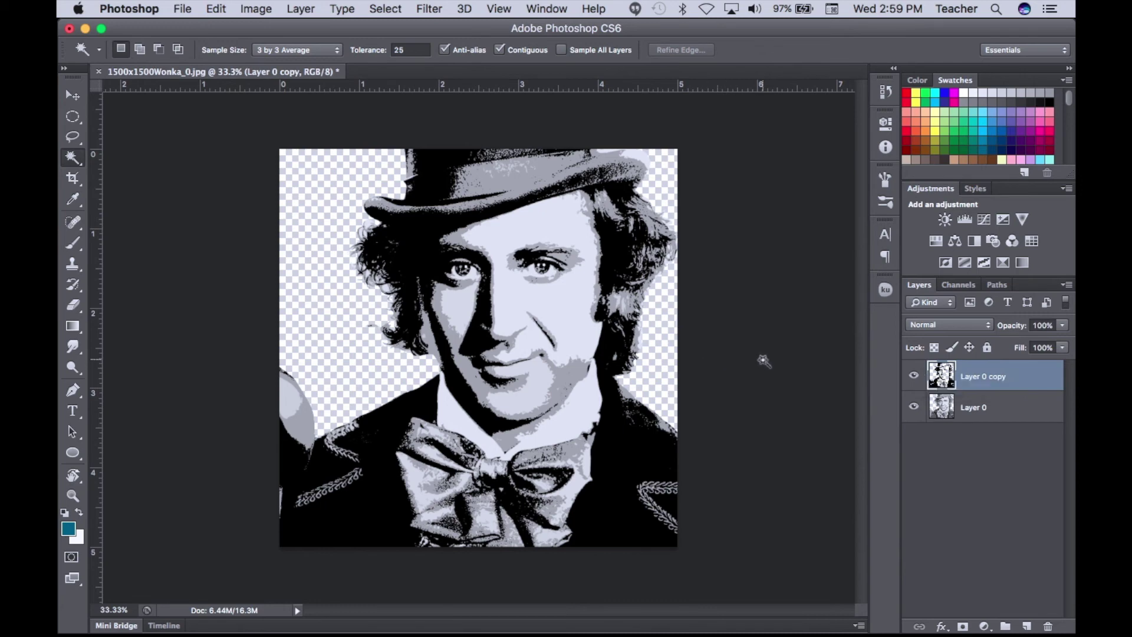
left_click(913, 377)
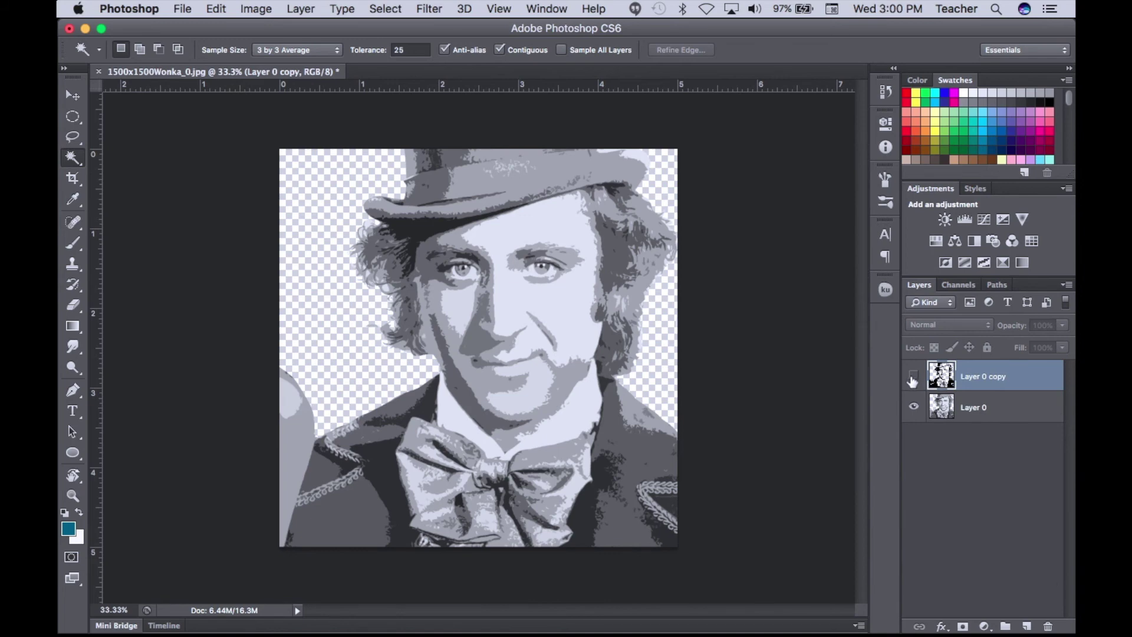
left_click(912, 377)
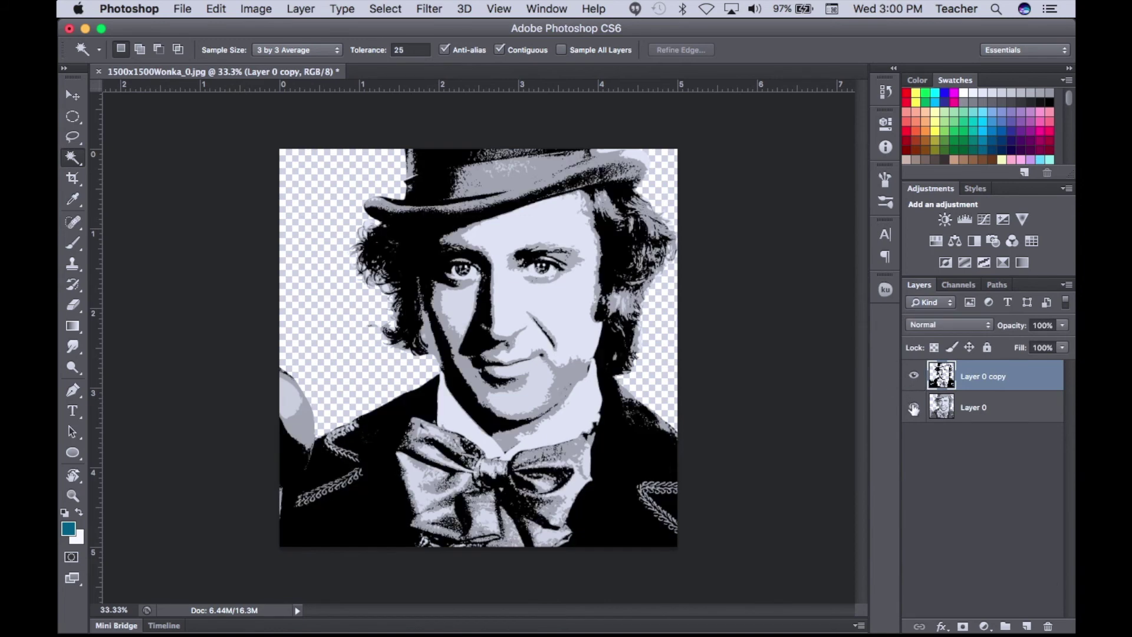
left_click(914, 407)
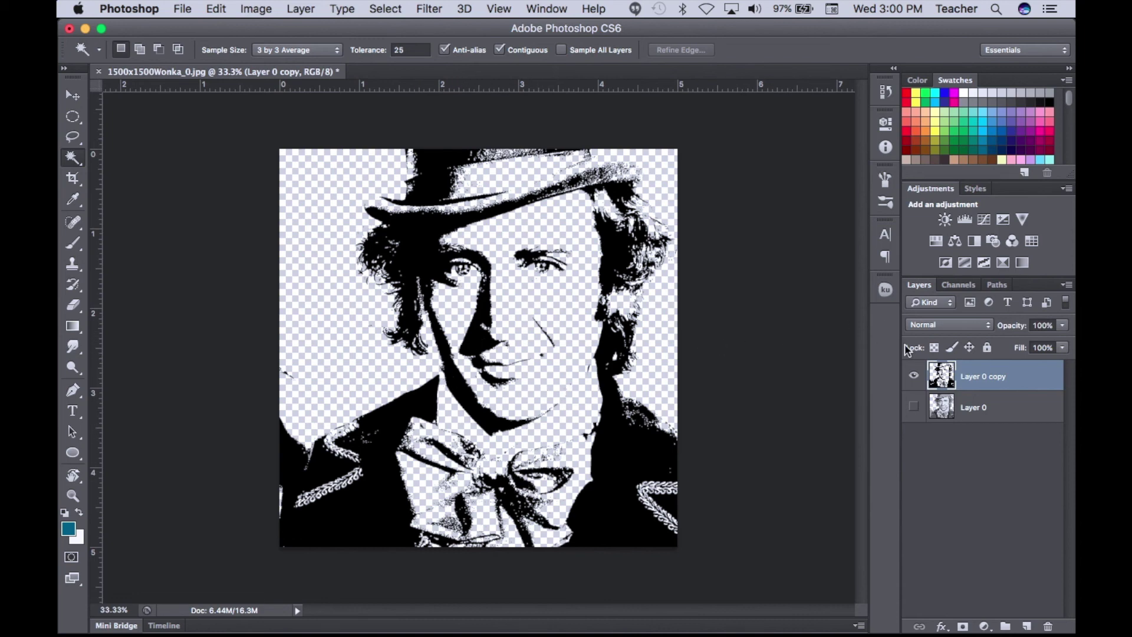
left_click(914, 407)
left_click(913, 376)
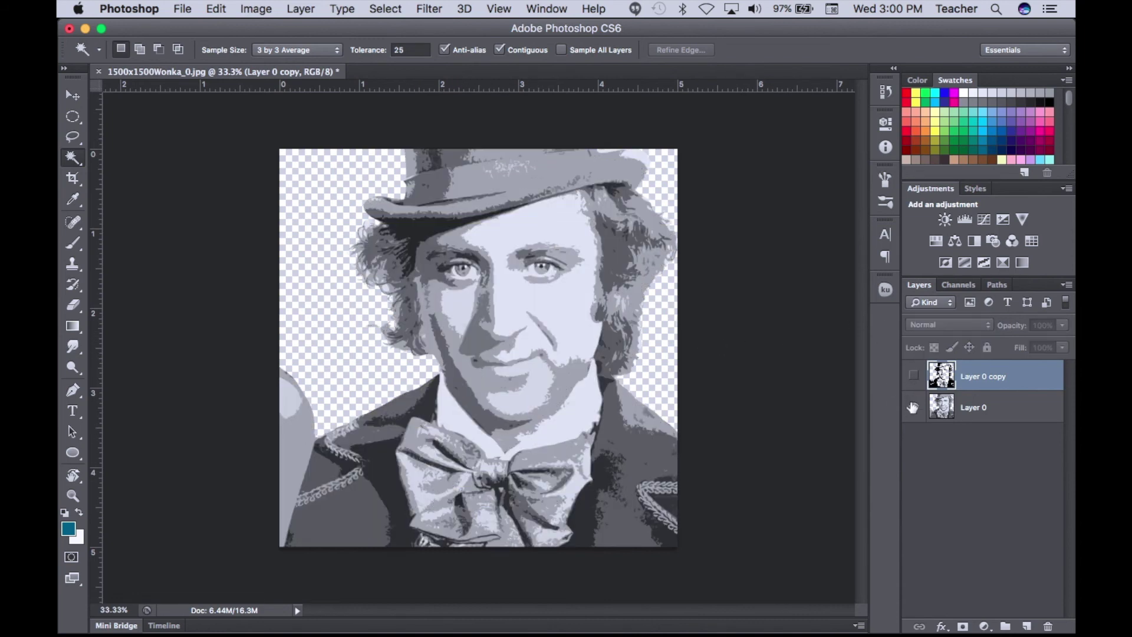
left_click(999, 406)
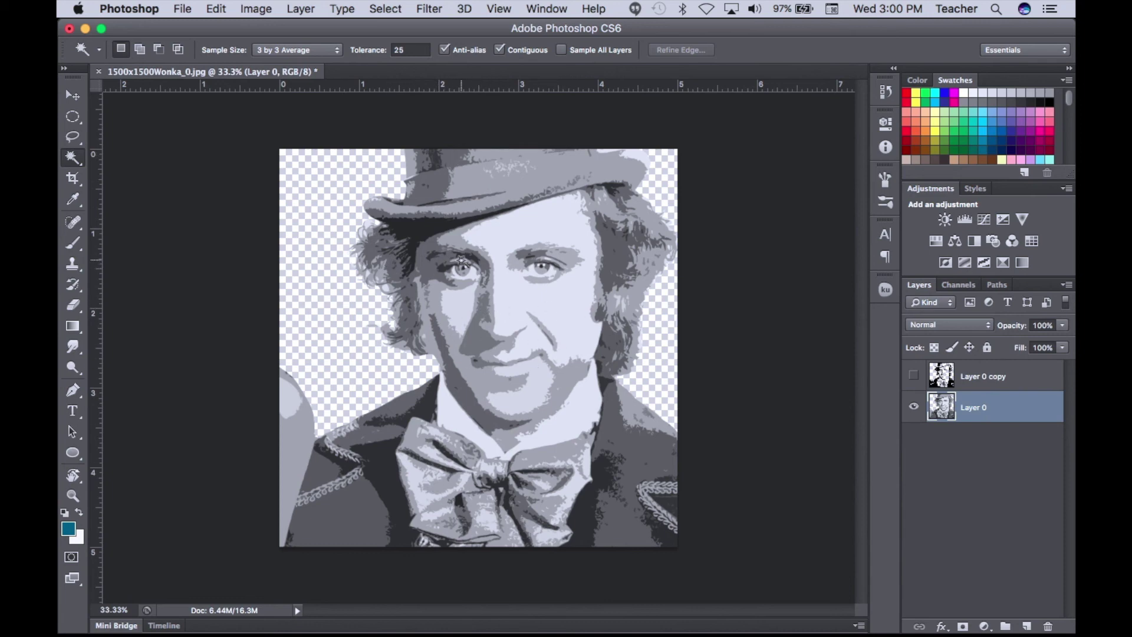
left_click(913, 375)
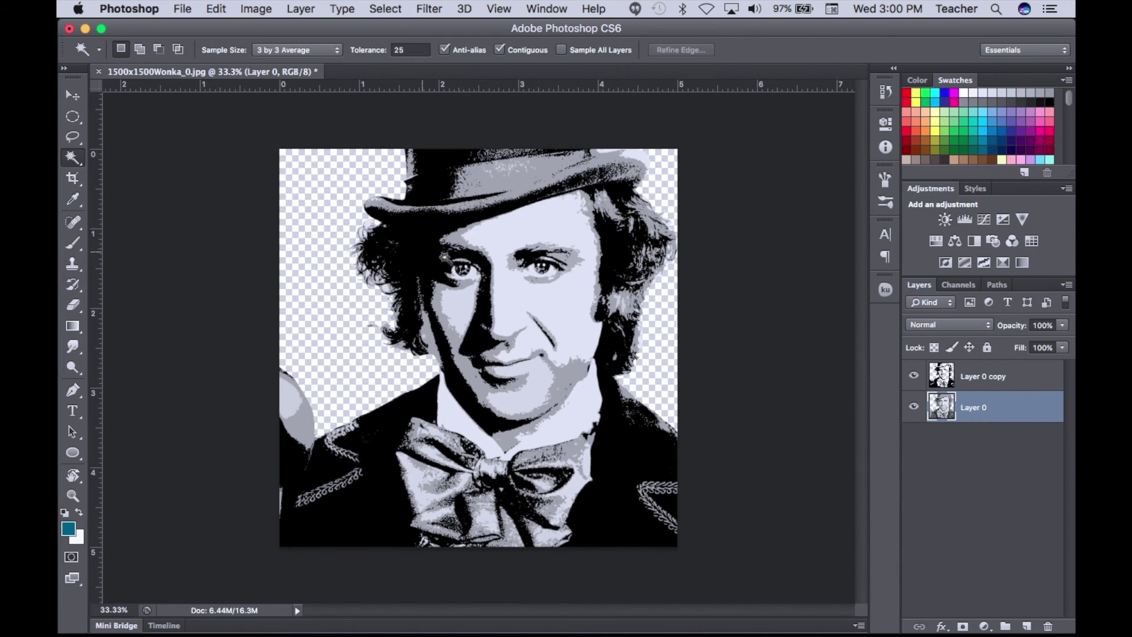